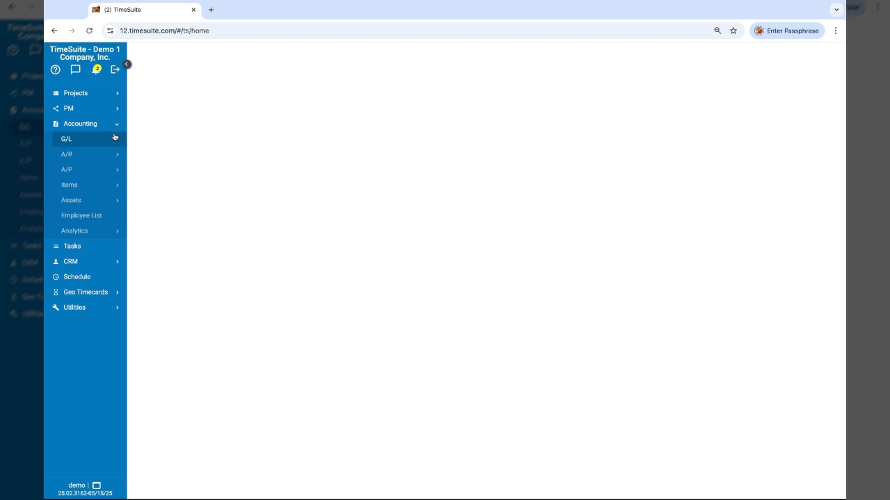
Open the Job POs list under Projects' Job Accounting section
left_click(110, 93)
left_click(99, 246)
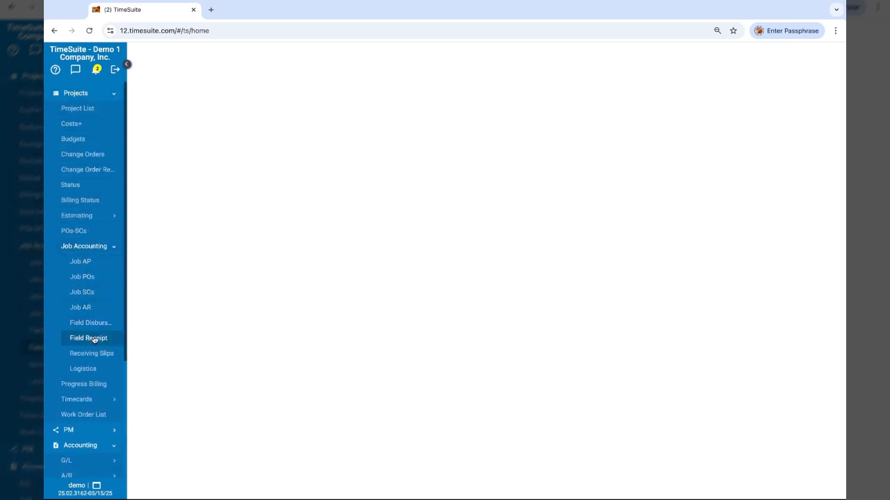
left_click(98, 281)
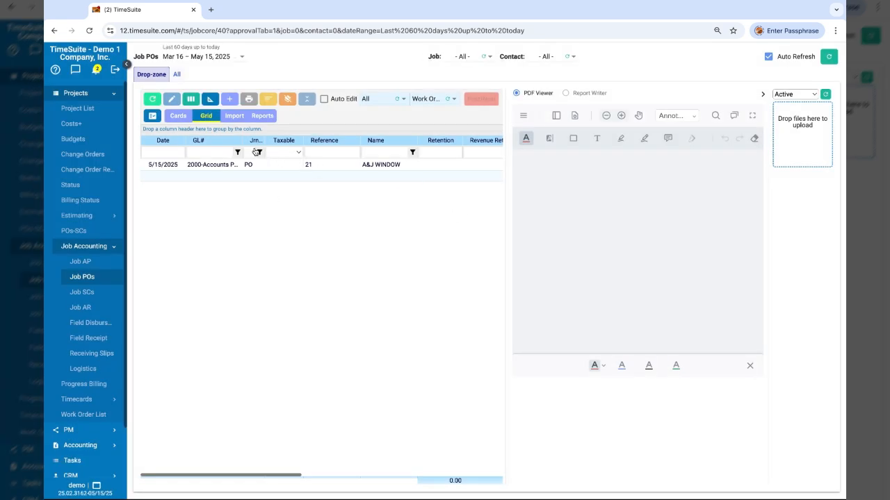
Start a new job purchase order and choose A&J WINDOW as the vendor
left_click(229, 99)
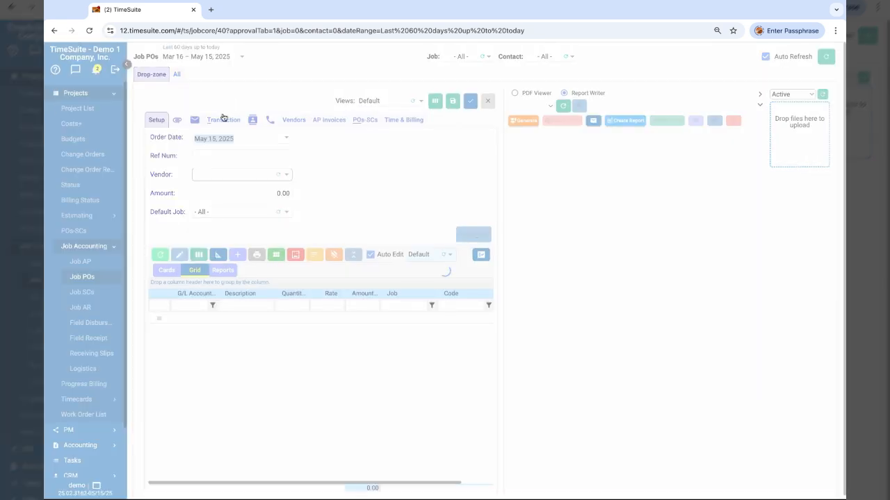
left_click(208, 179)
left_click(207, 200)
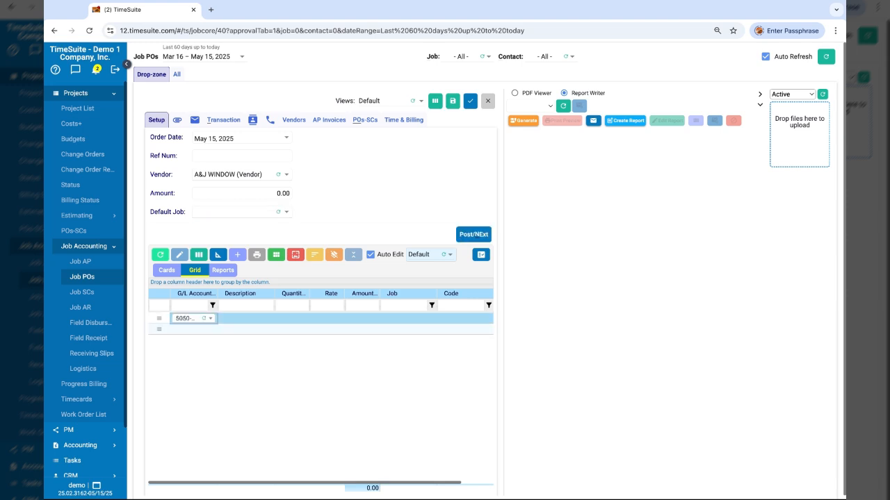
Enter an amount of 11,000 on the 5050-Materials line
key("Tab")
key("Tab")
key("Tab")
key("Tab")
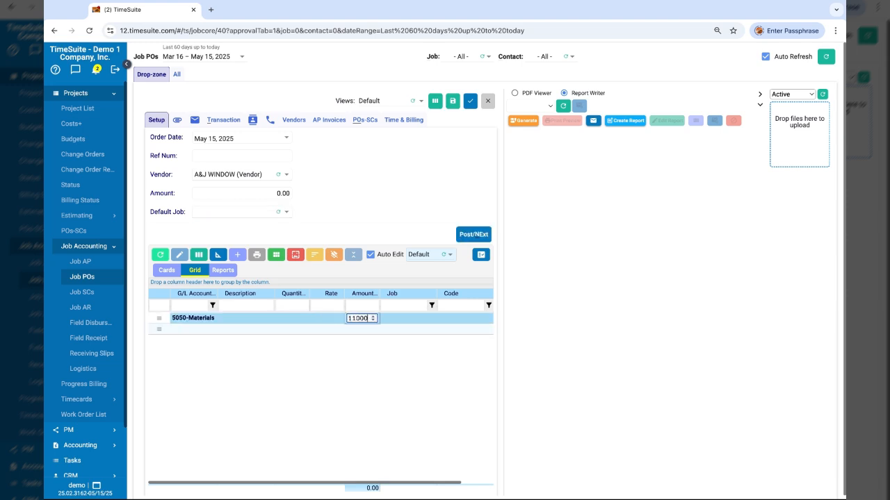
key("Tab")
left_click(407, 319)
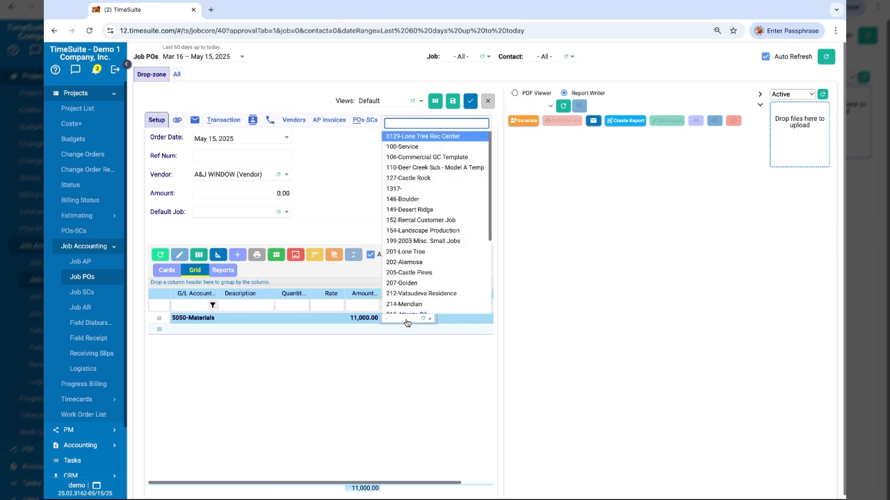
left_click(407, 284)
left_click(459, 321)
left_click(459, 321)
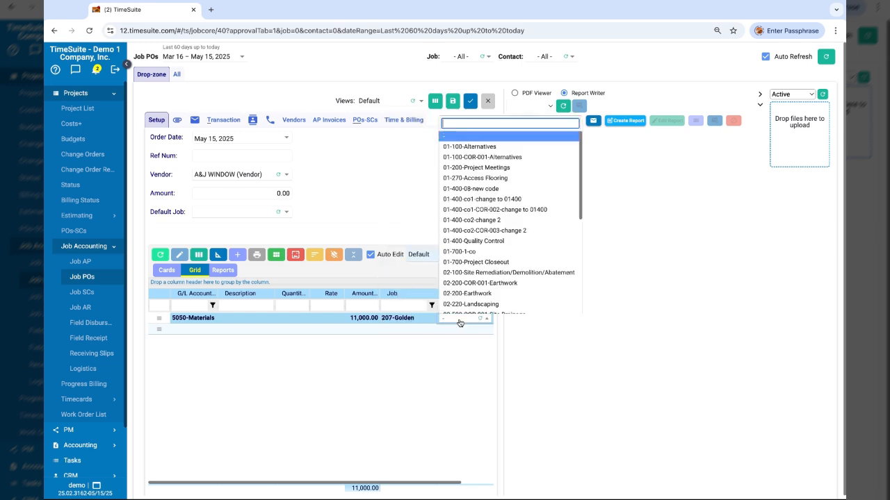
scroll(480, 258, "down", 3)
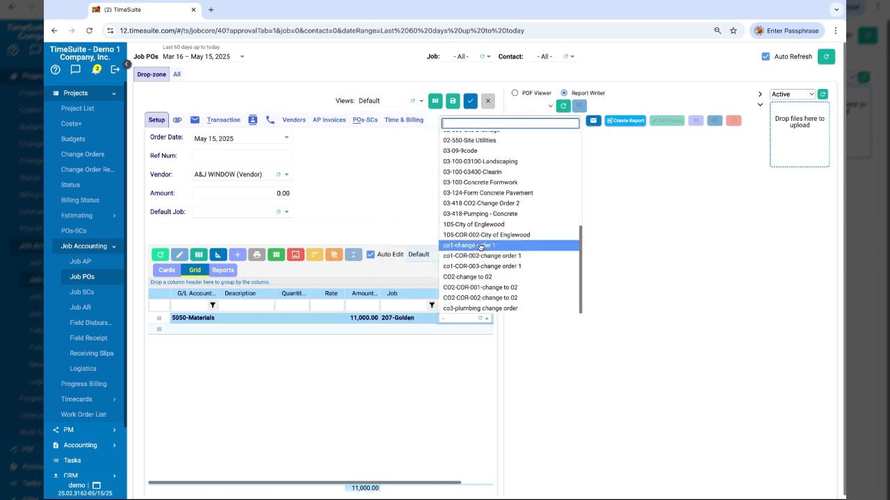
left_click(477, 170)
key("Tab")
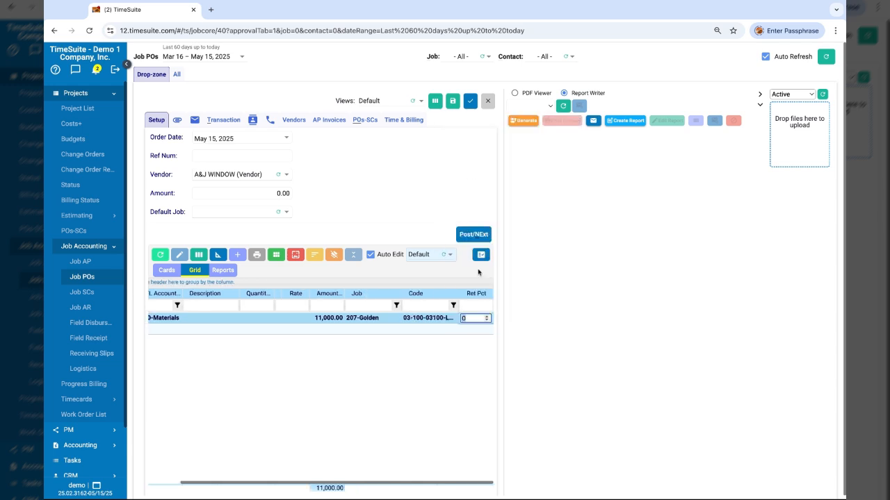
key("Tab")
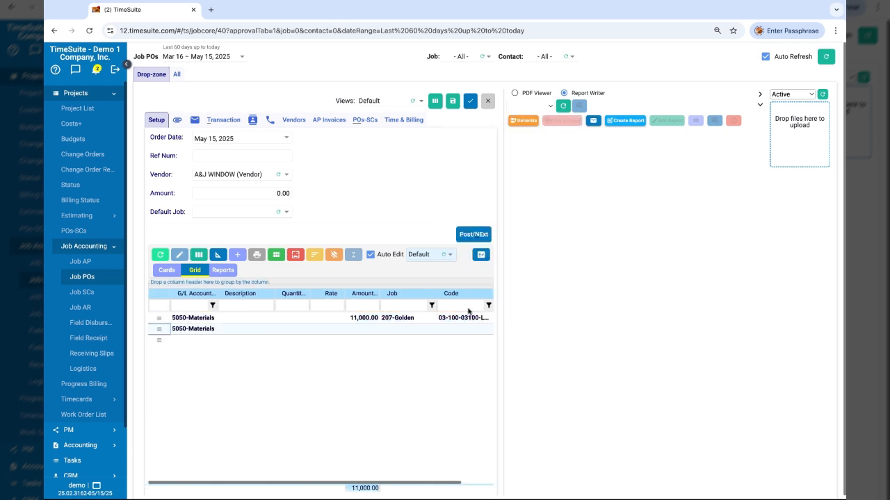
Generate the purchase order report preview
left_click_drag(503, 257, 531, 257)
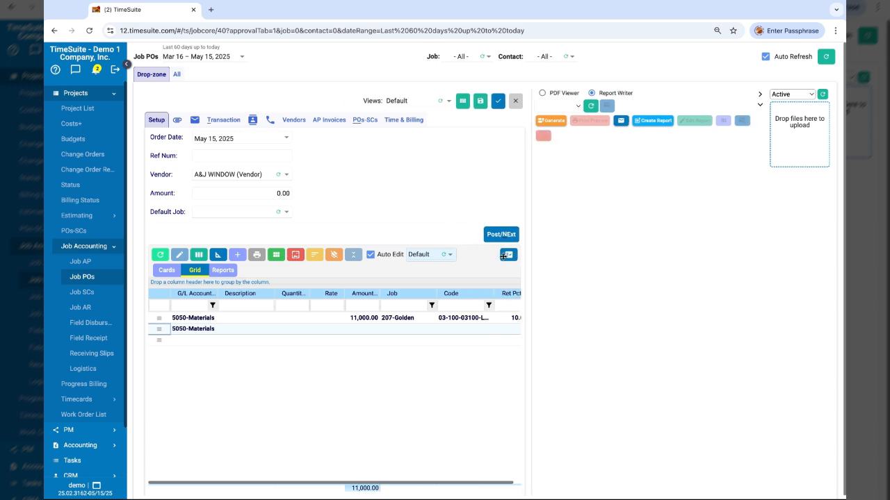
left_click(550, 122)
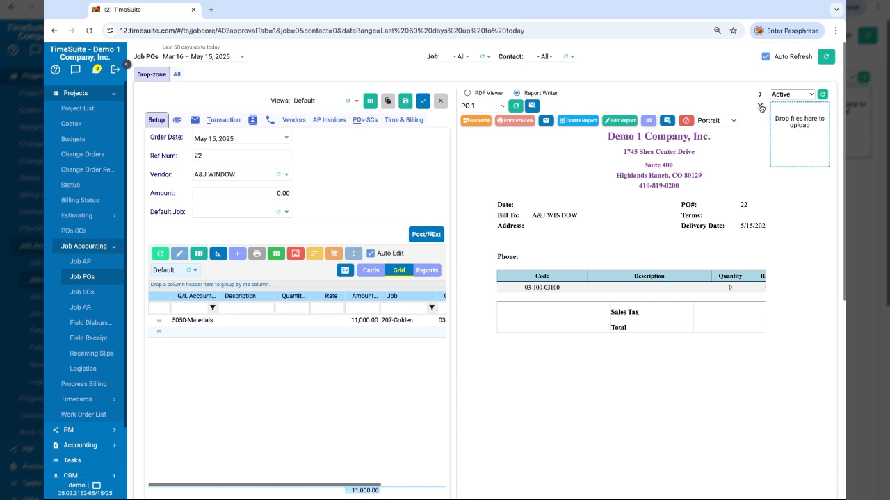
Open the email panel, add the vendor A&J WINDOW as recipient, and fill the subject with PO
left_click(761, 106)
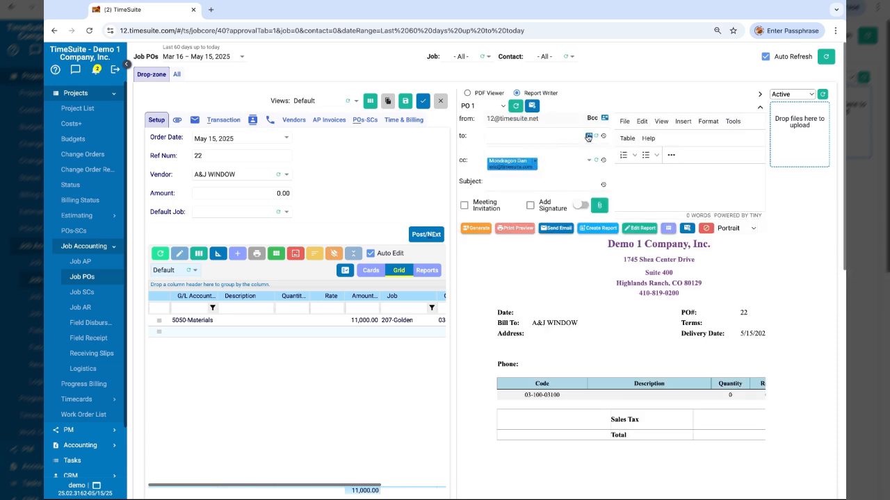
left_click(588, 137)
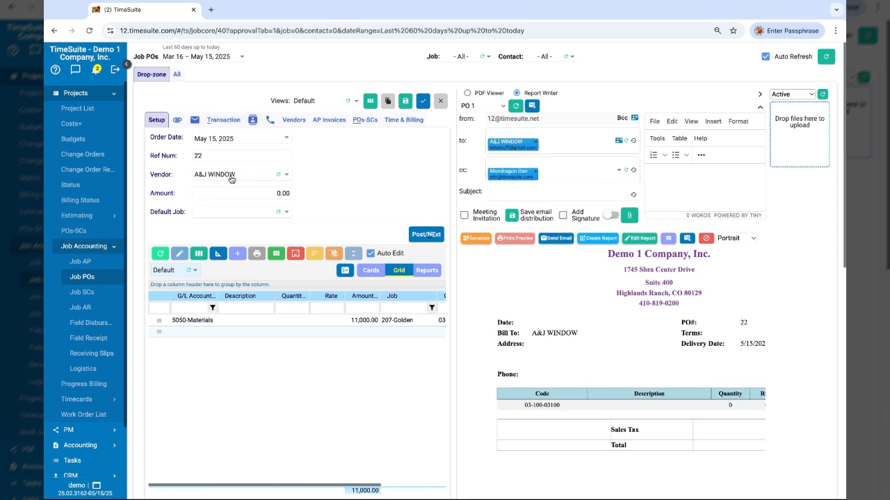
left_click(521, 194)
Attach the generated PO PDF to the email and send it
left_click(510, 239)
left_click(629, 216)
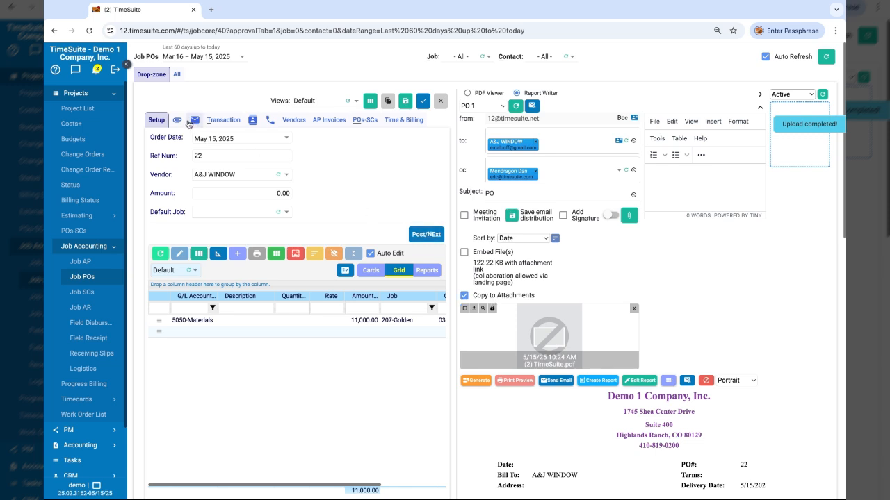
left_click(560, 381)
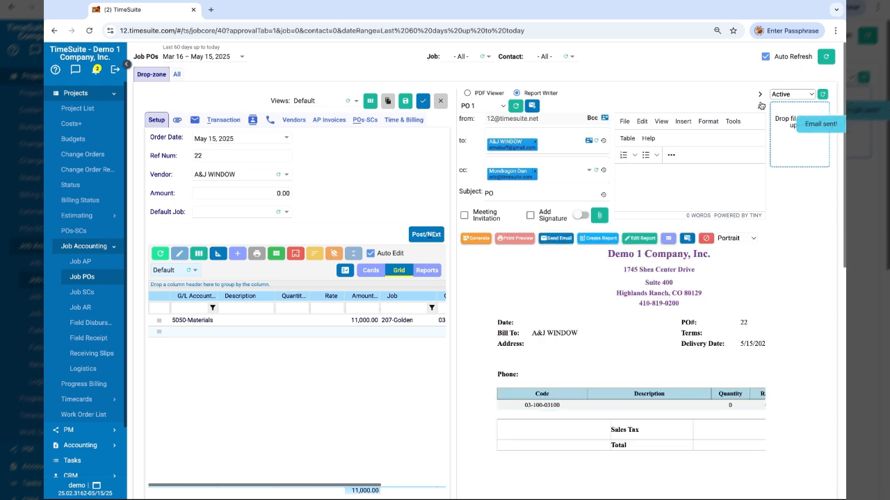
Open the email log and view the sent email to A J WINDOW
left_click(195, 119)
left_click(197, 138)
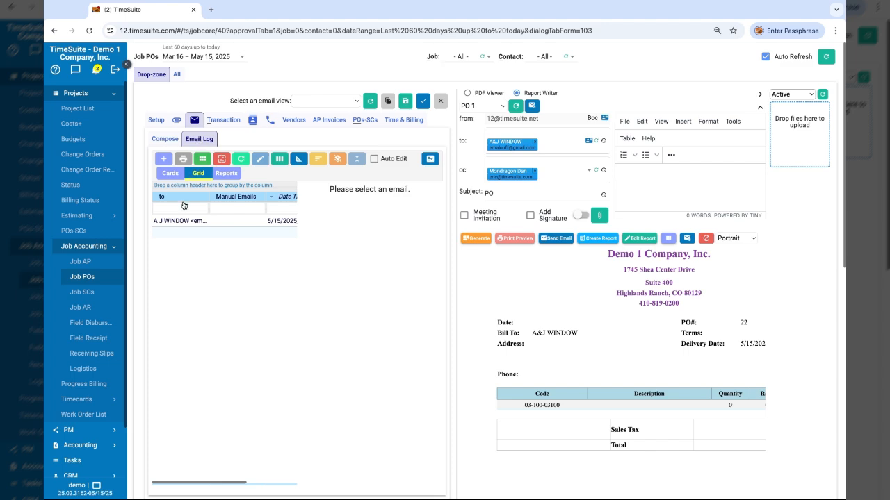
left_click(188, 221)
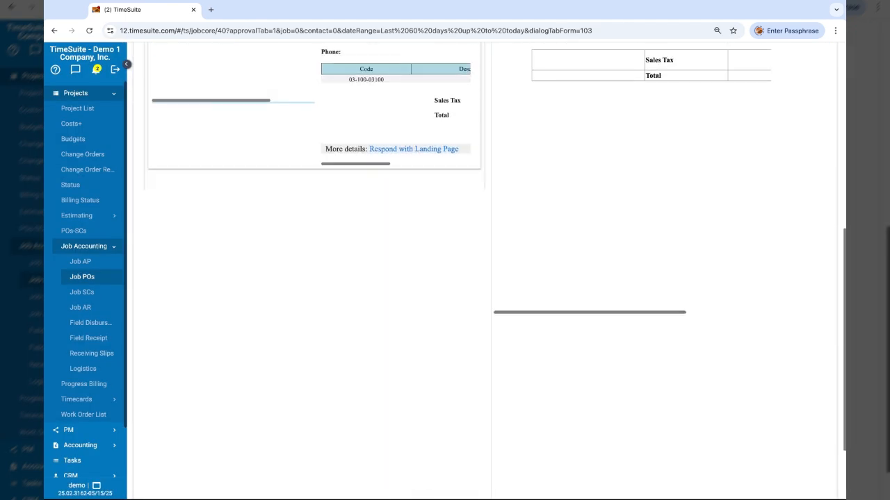
Return to the PO setup and post the purchase order
left_click(157, 120)
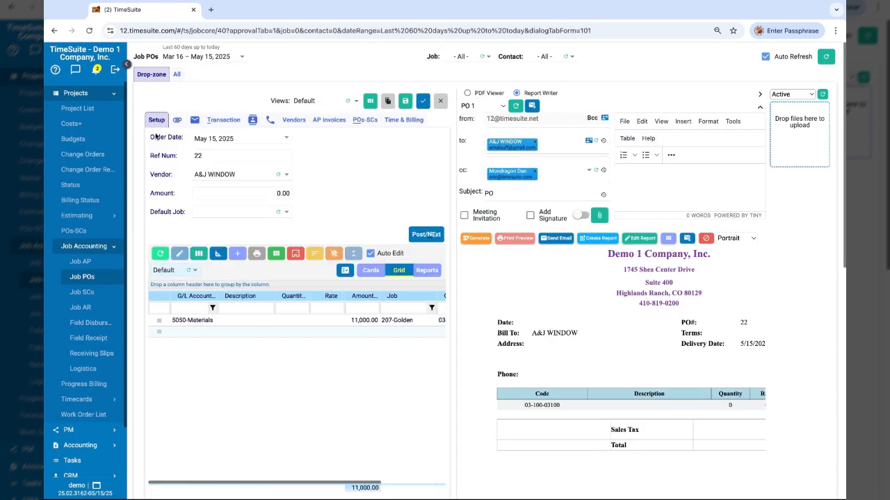
left_click(426, 235)
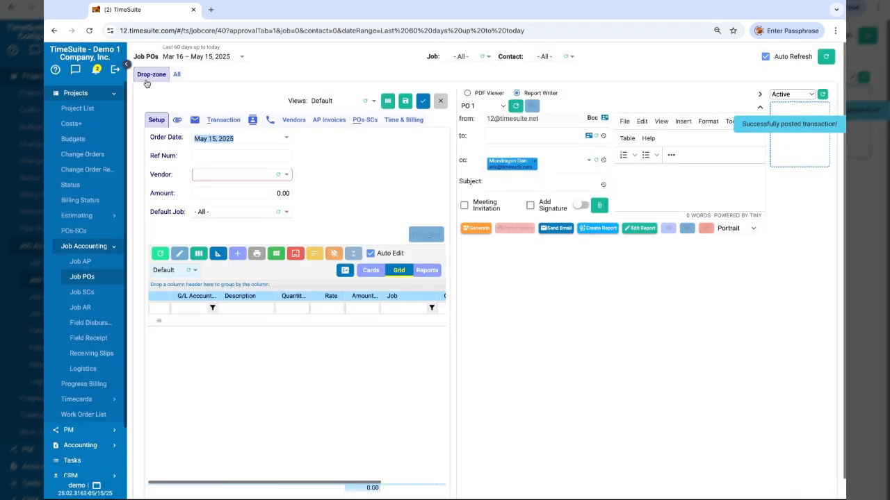
Review the new PO 22 in the list of all posted job POs
left_click(177, 75)
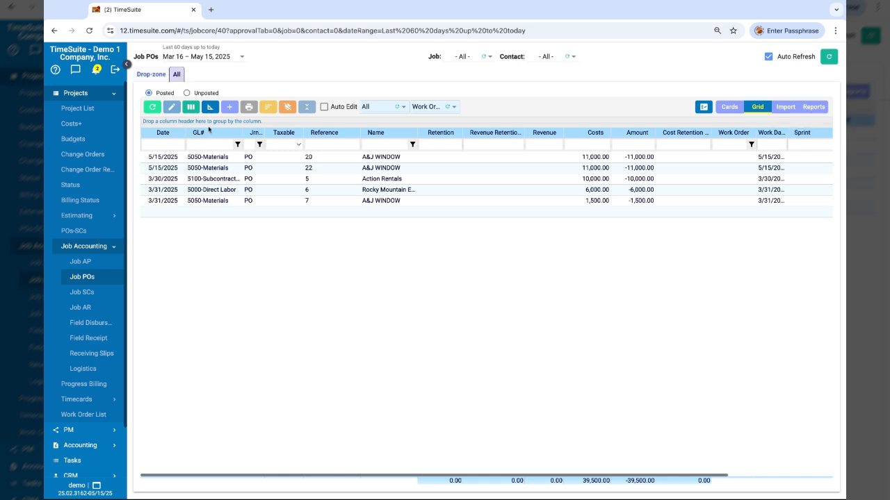
left_click(219, 169)
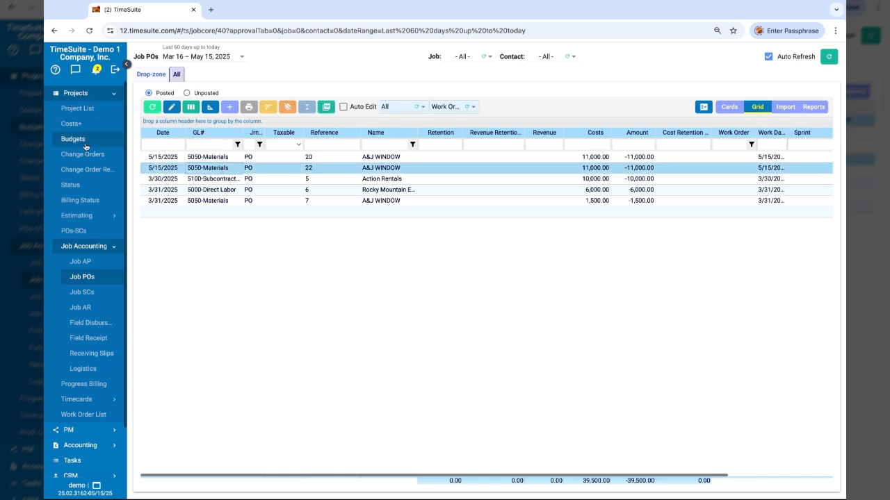
Go to Job AP, start a new invoice, and set the invoice number to 23423
left_click(81, 262)
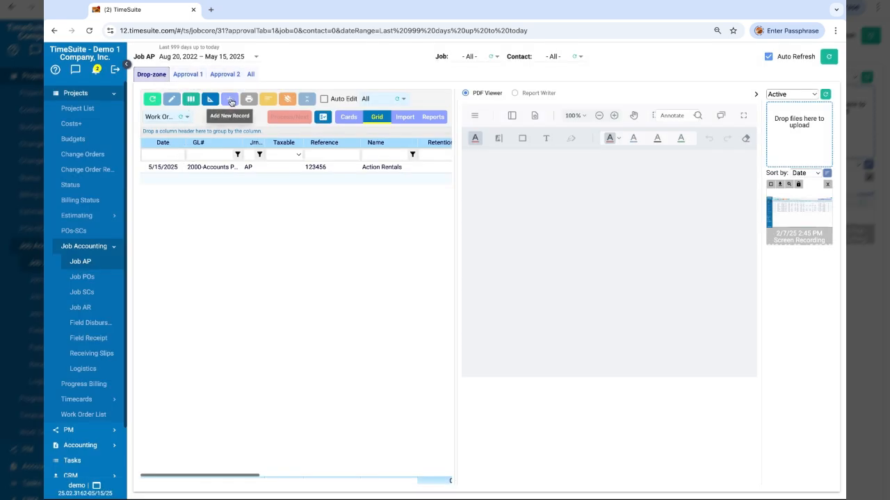
left_click(229, 99)
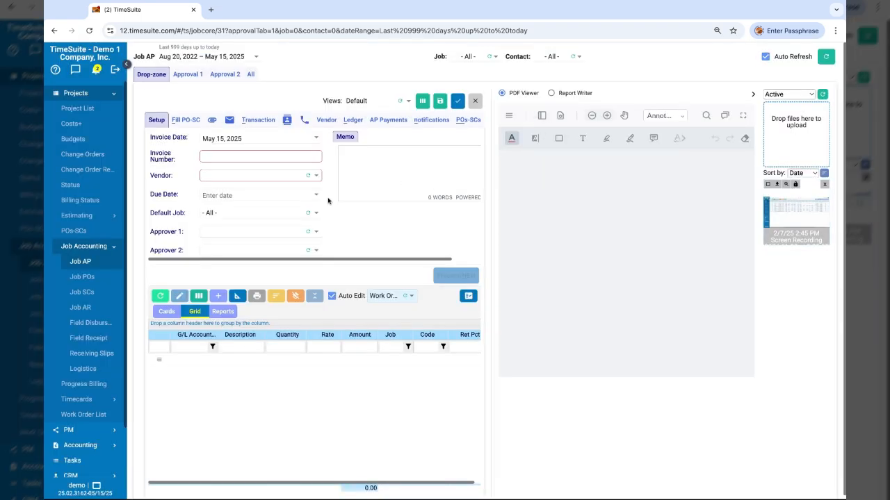
left_click(281, 158)
type("23423")
key("Tab")
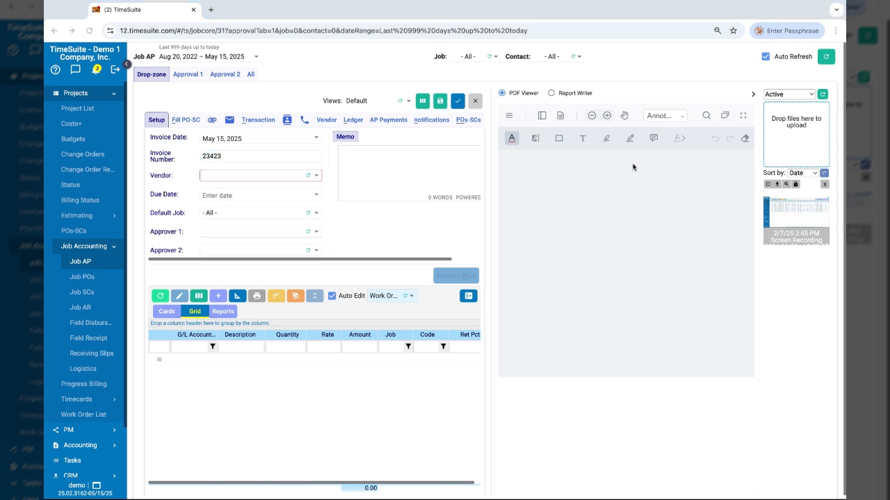
Upload the Intertech invoice file and display it in the PDF viewer
left_click(556, 274)
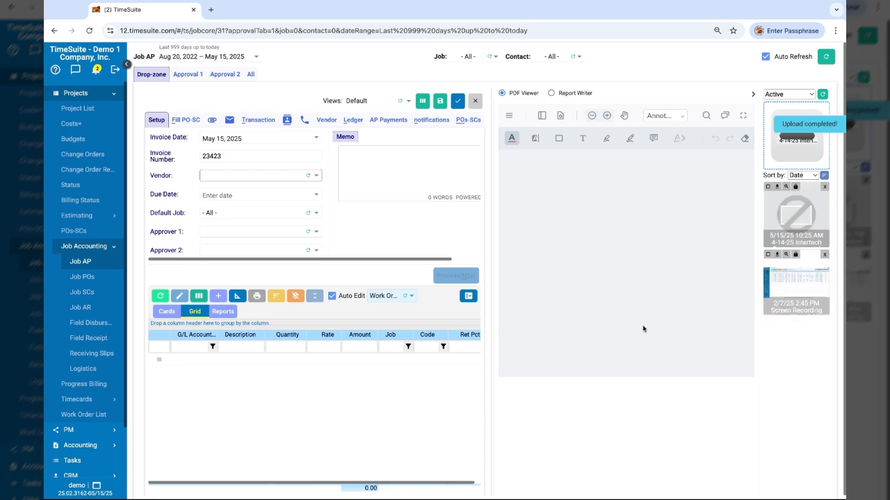
left_click(793, 209)
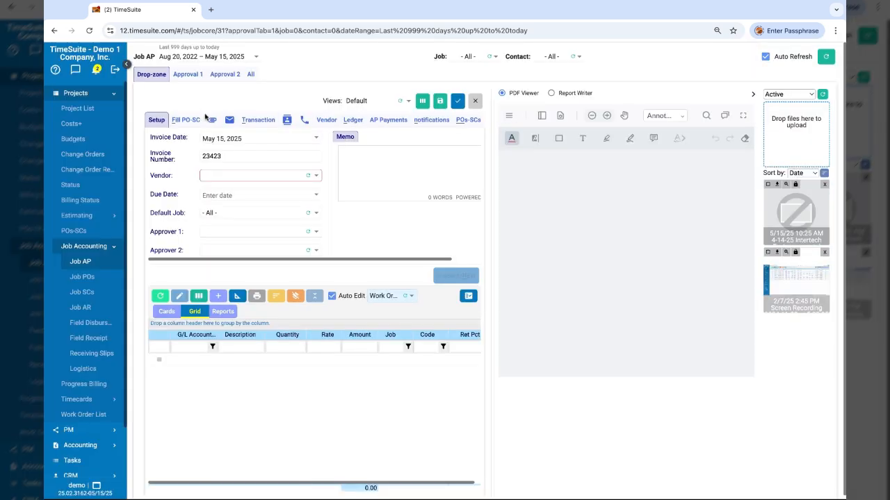
left_click(213, 121)
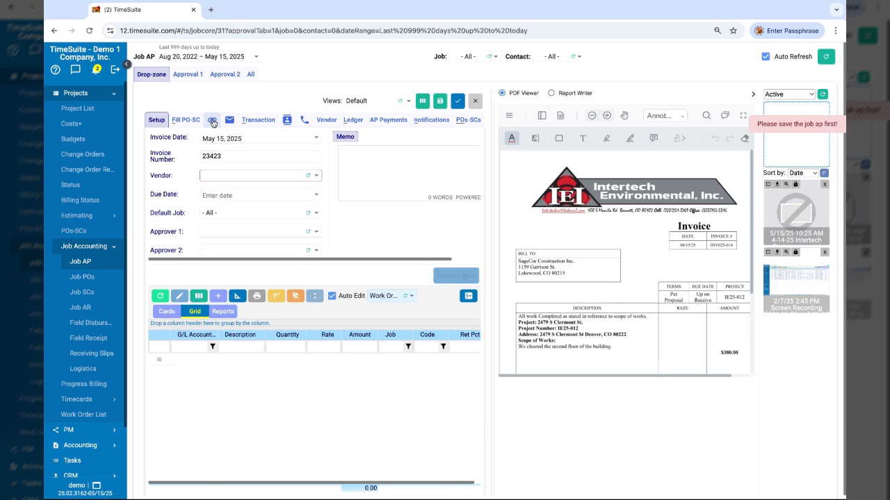
Set the invoice vendor to A&J WINDOW and open the list of POs to fill from
left_click(221, 178)
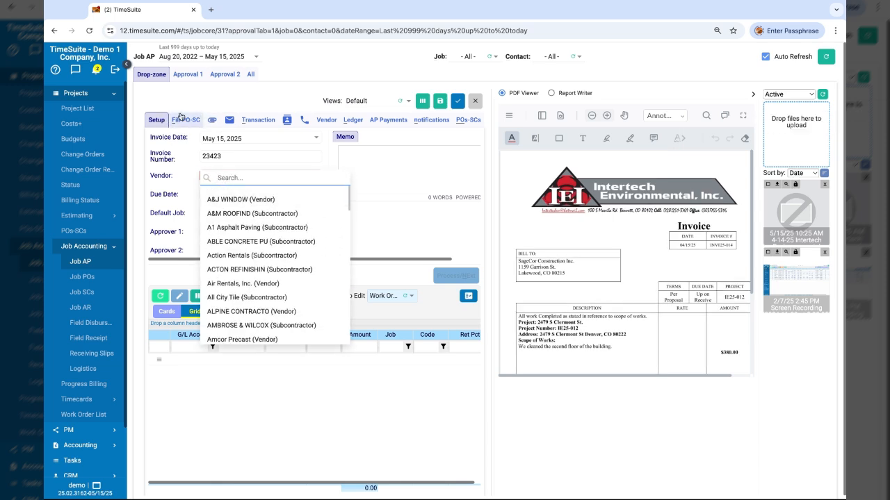
left_click(230, 202)
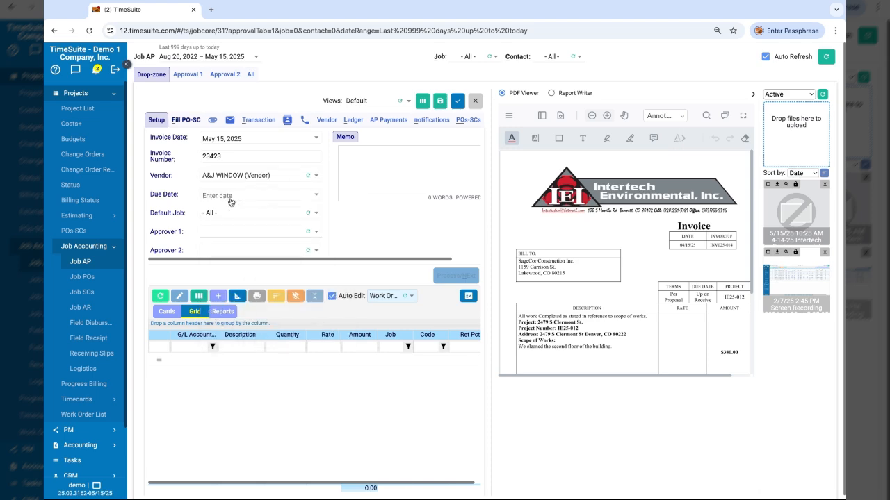
left_click(186, 120)
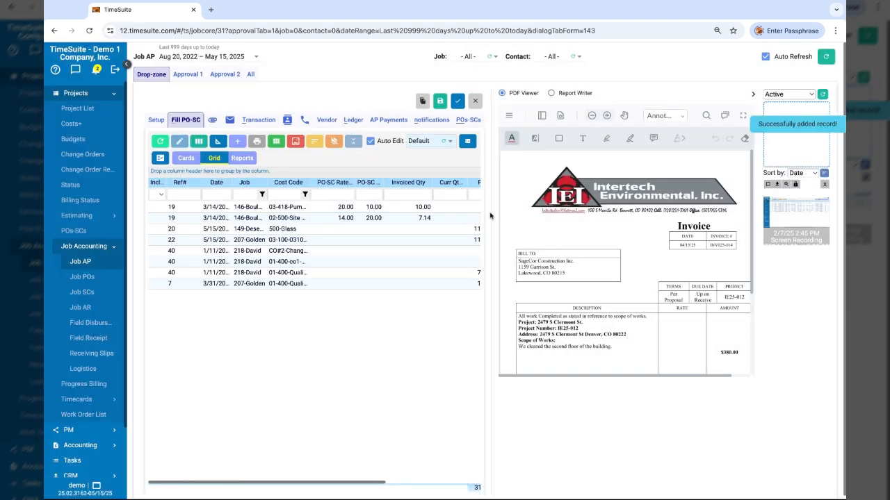
Include PO 22 for 207-Golden on the invoice with a current invoice amount of 7,000
left_click_drag(491, 215, 618, 210)
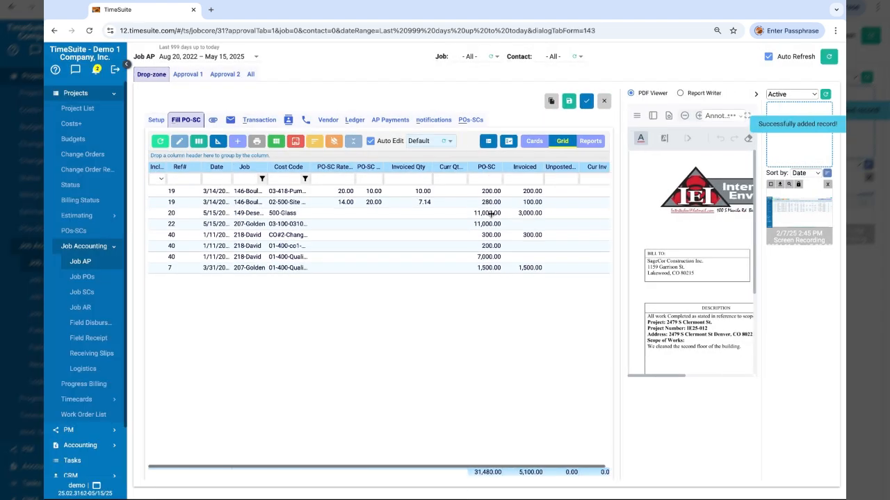
left_click(520, 224)
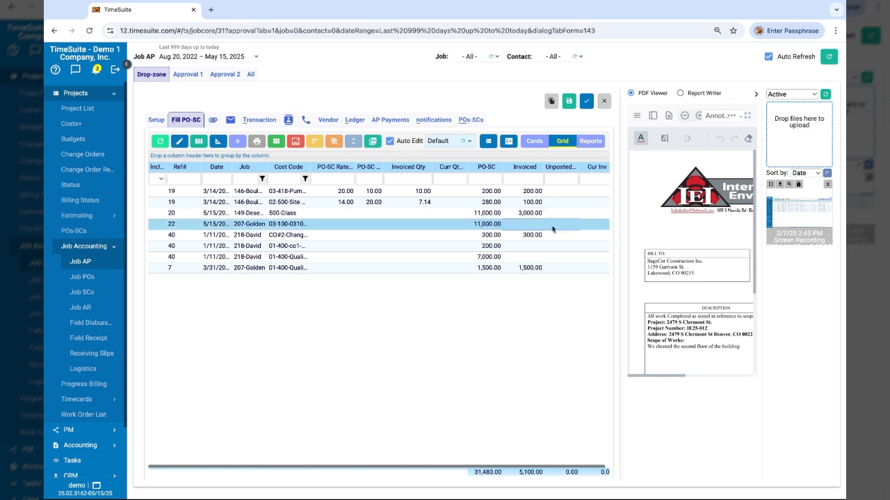
left_click(156, 226)
left_click(599, 227)
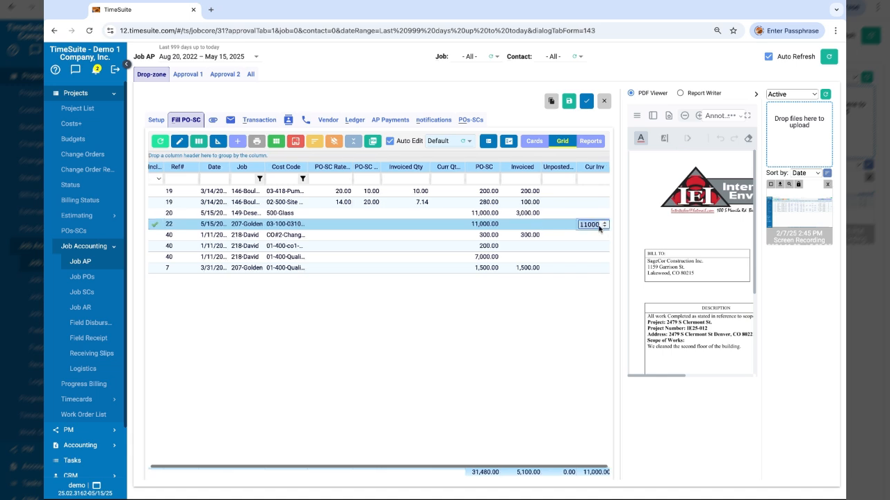
type("70")
key("Return")
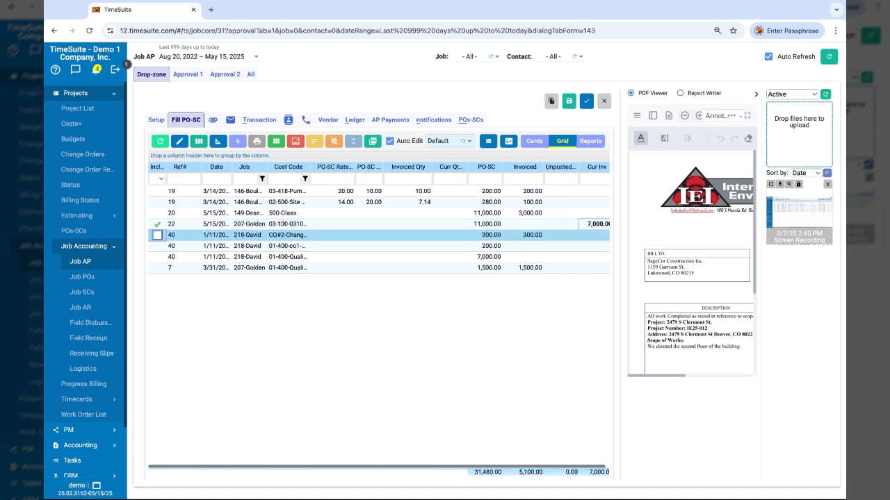
Return to the invoice setup and assign the same employee as both the first and second approver
left_click(157, 121)
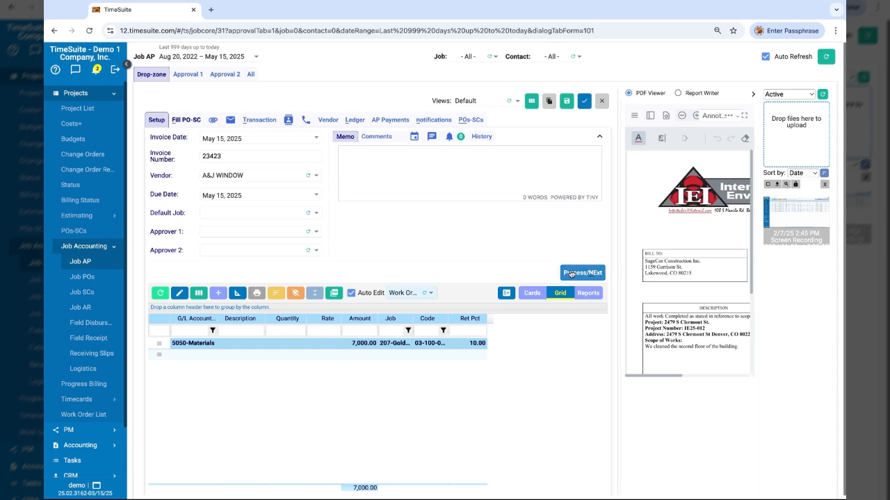
left_click(214, 234)
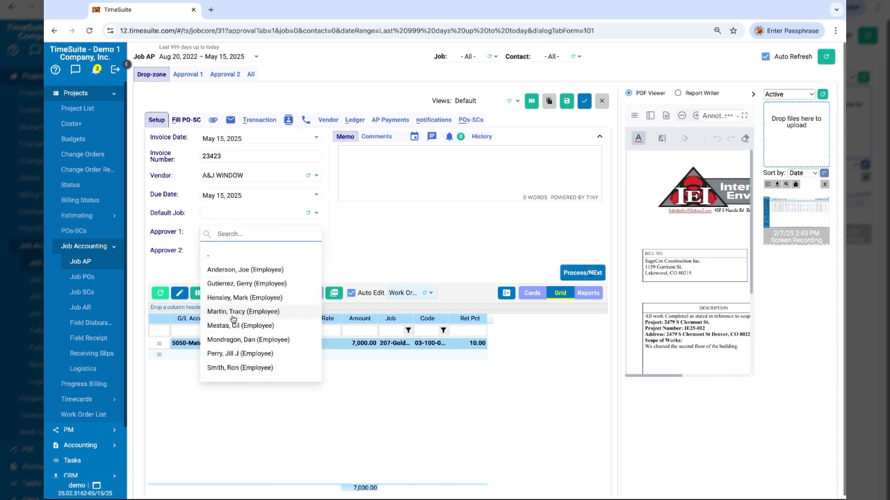
left_click(232, 340)
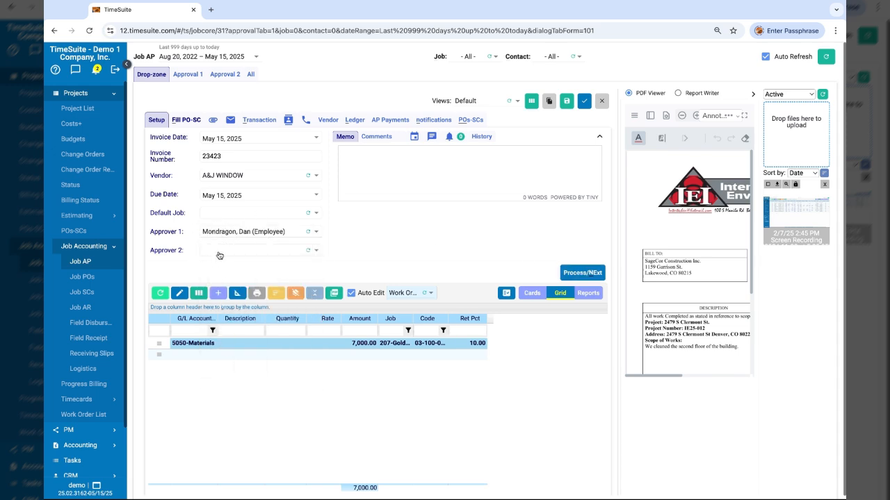
left_click(219, 252)
left_click(228, 359)
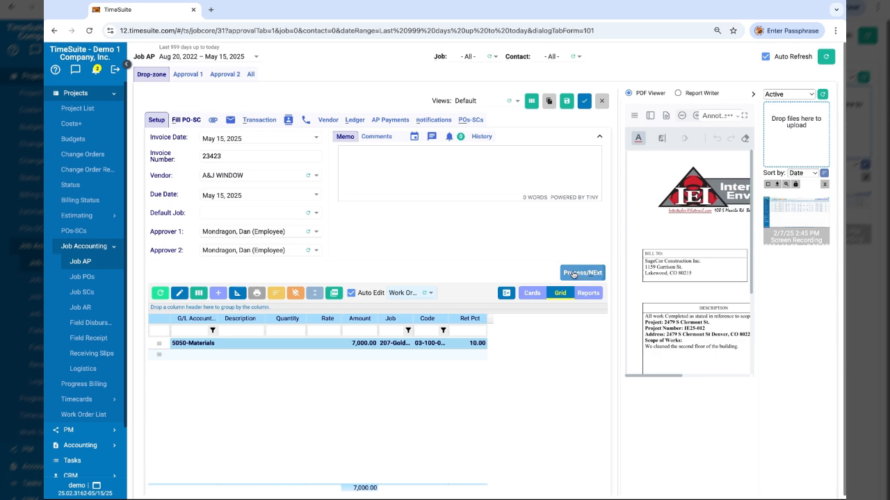
Process the invoice from the drop-zone to Approval 1 and show the Approval 1 list
left_click(574, 274)
left_click(187, 74)
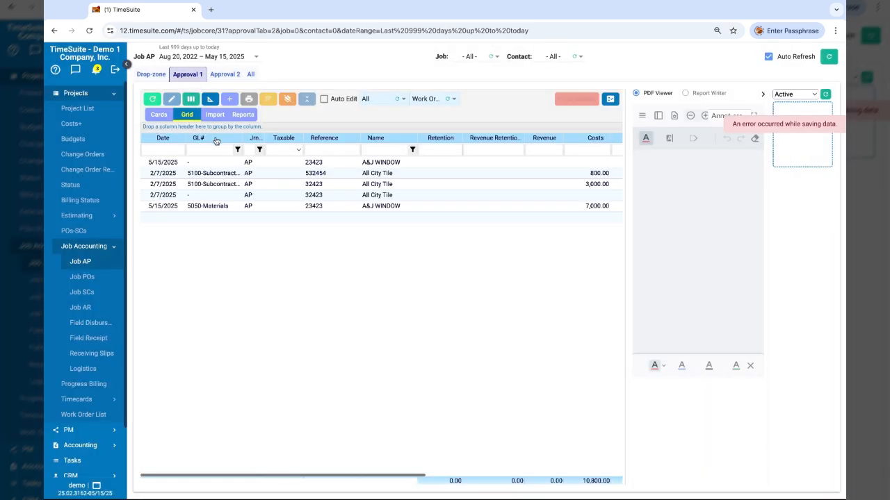
Open invoice 23423 from the Approval 1 list for editing
left_click(319, 196)
scroll(319, 196, "right", 3)
scroll(319, 197, "left", 3)
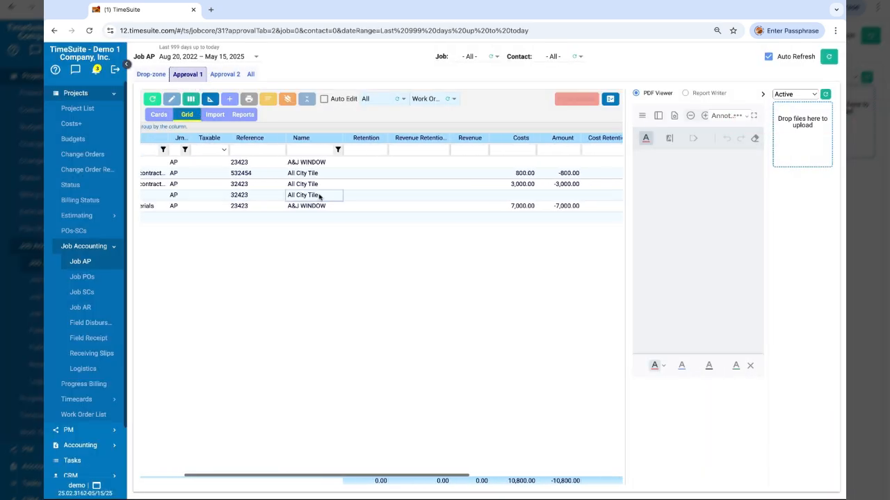
left_click(352, 208)
scroll(352, 209, "left", 2)
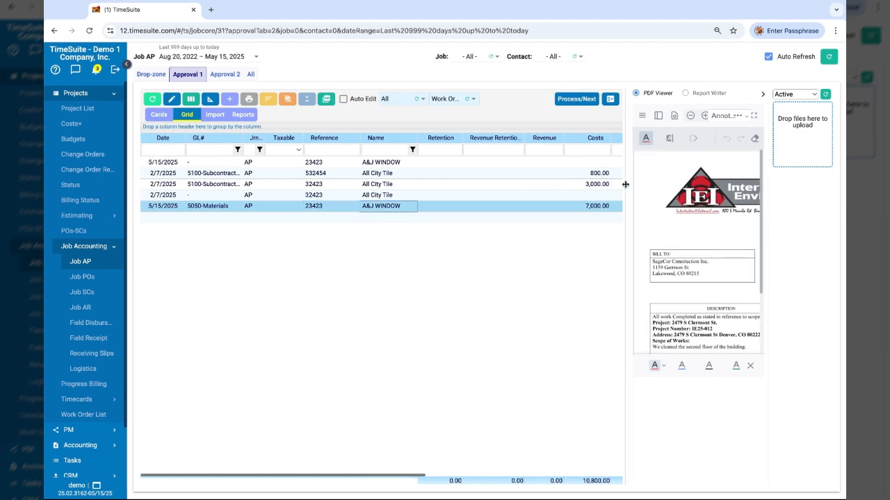
left_click_drag(625, 185, 580, 186)
left_click(171, 98)
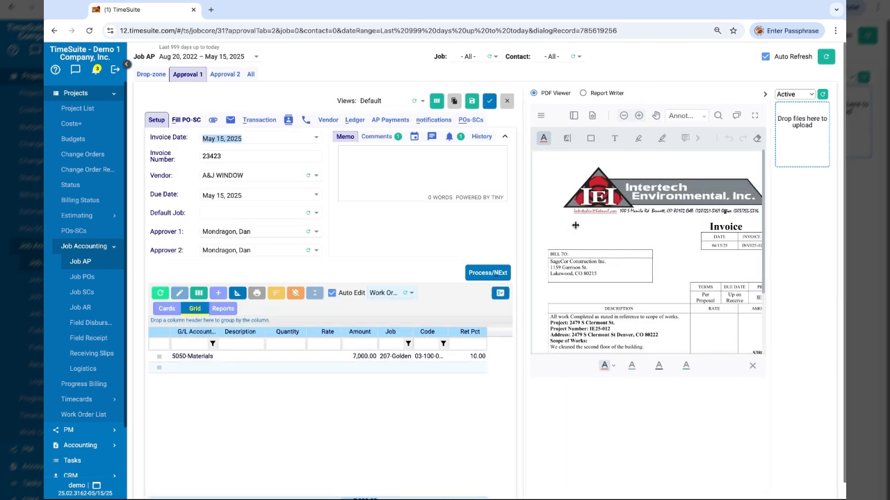
Review the invoice's notification history and the notifications list
left_click(452, 138)
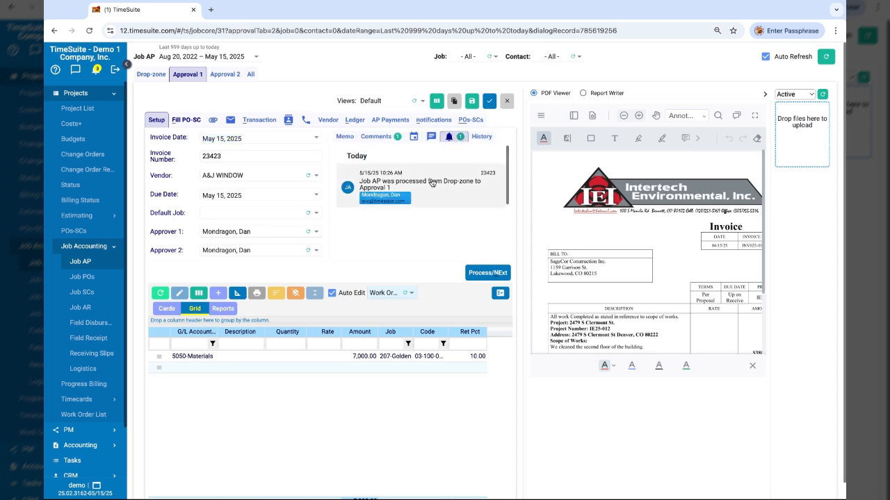
left_click(98, 71)
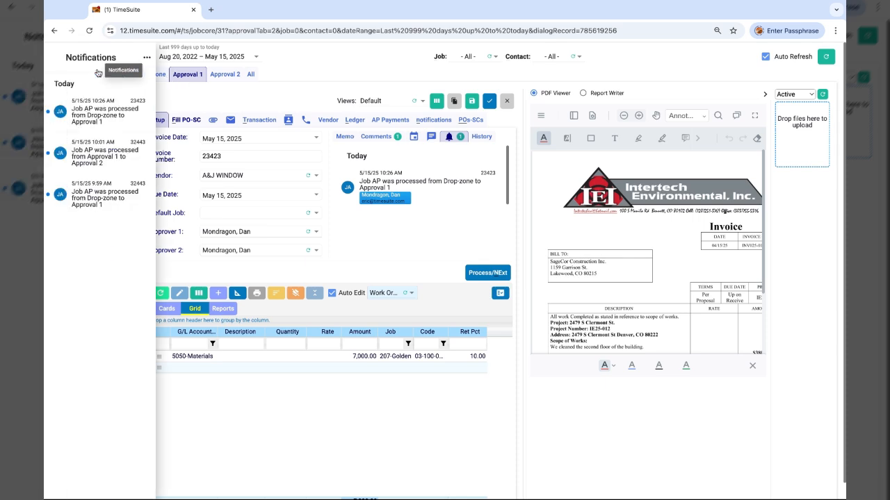
left_click(83, 112)
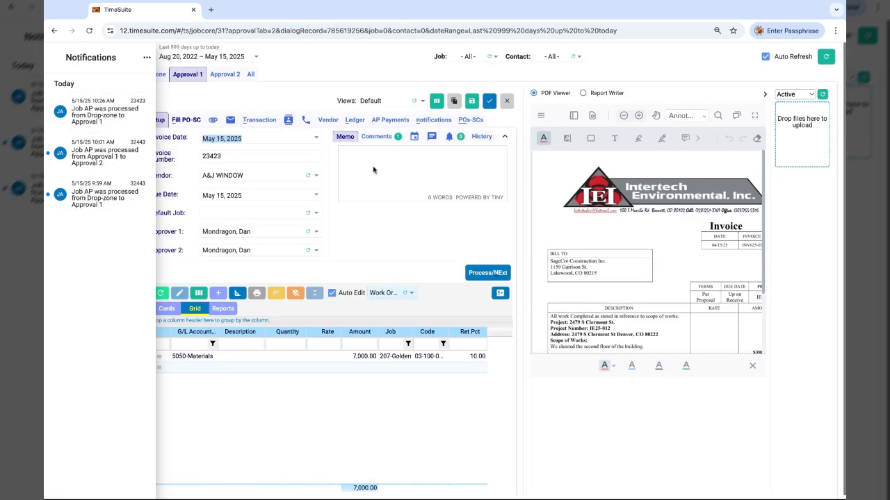
left_click(414, 221)
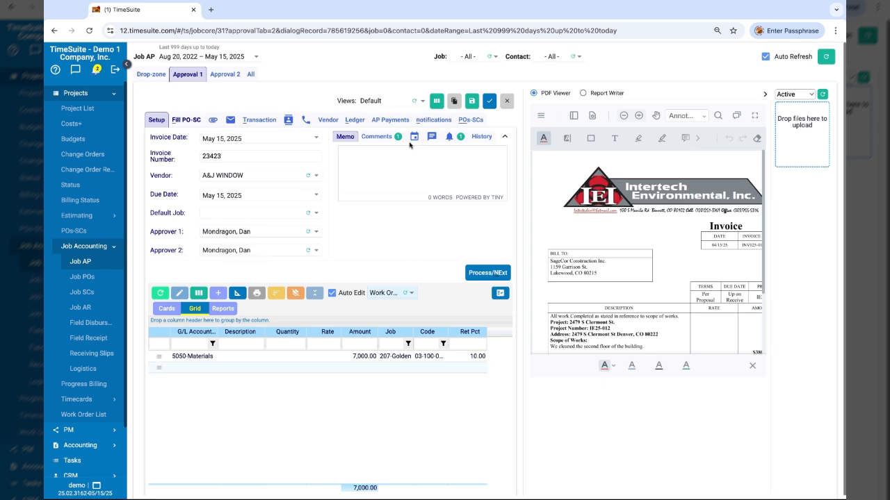
Expand the content of the approval email in the invoice's comments
left_click(379, 138)
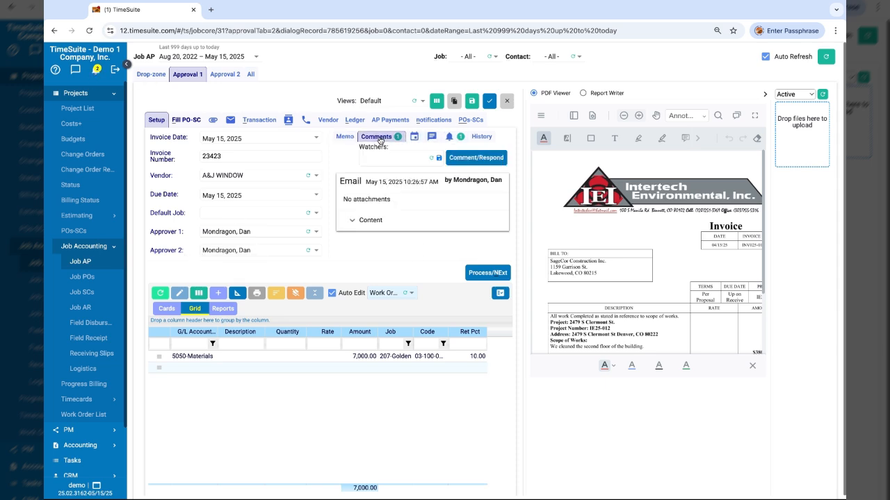
left_click(363, 221)
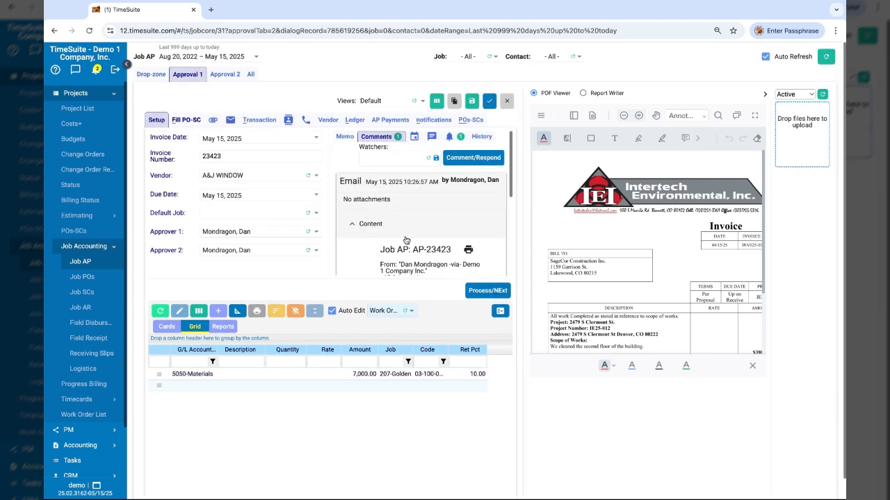
scroll(395, 226, "down", 4)
scroll(398, 224, "up", 4)
Review the approval email in the invoice's email log and return to setup
left_click(230, 120)
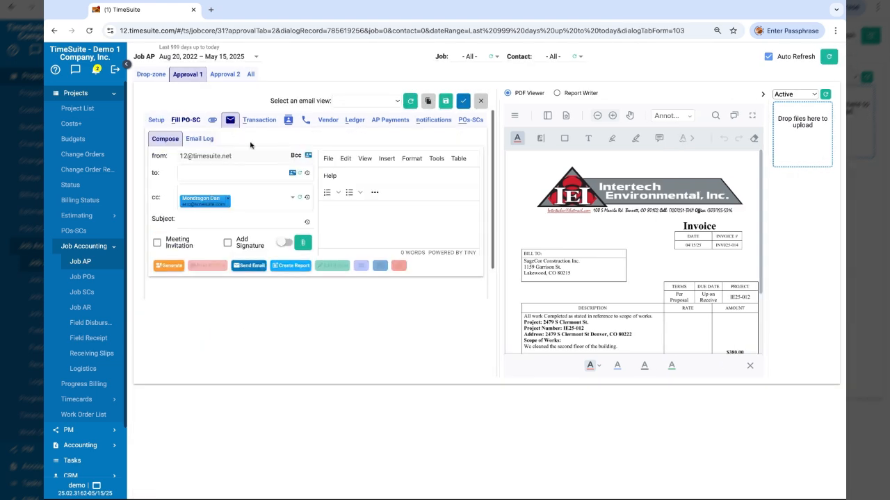
left_click(199, 138)
left_click(276, 223)
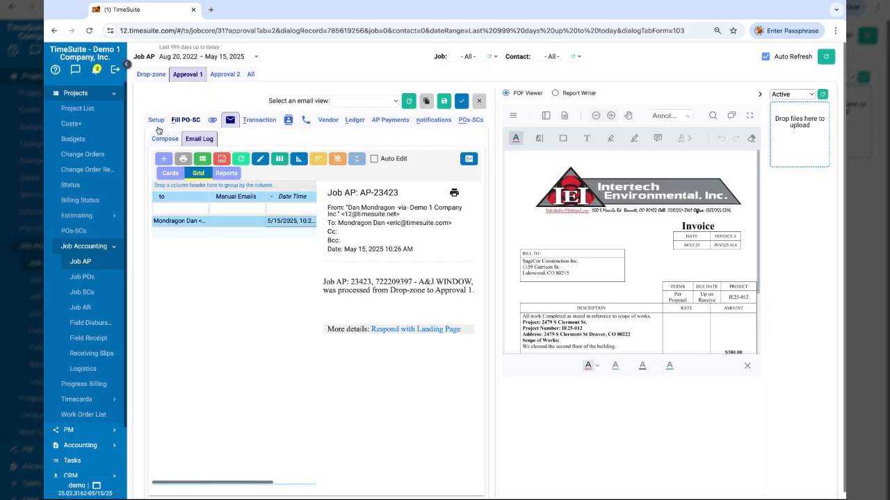
left_click(156, 124)
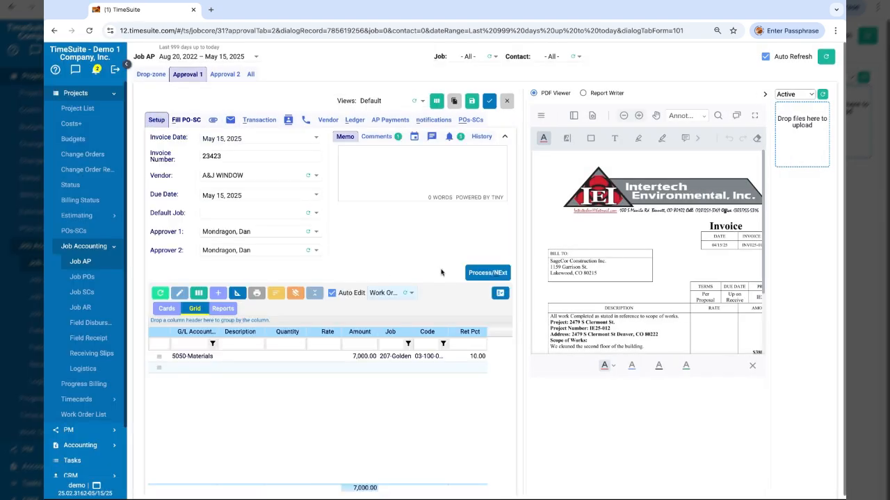
Process the invoice to Approval 2 and open it from the Approval 2 list
left_click(487, 272)
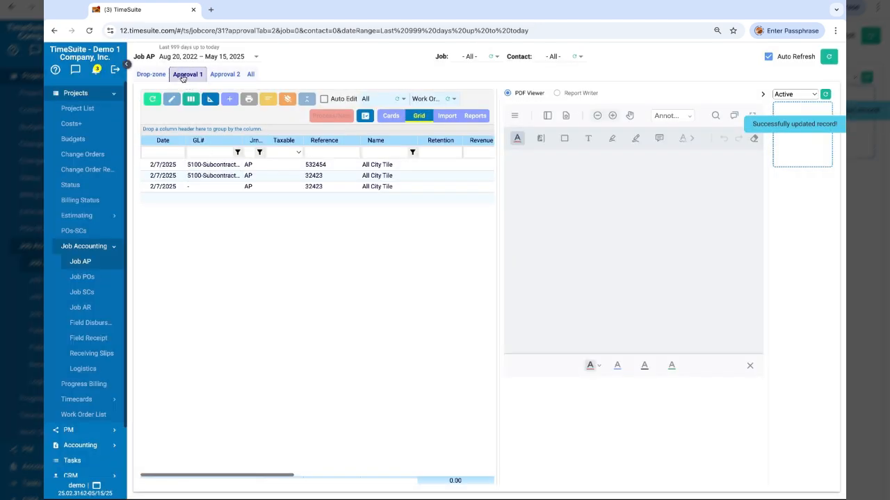
left_click(225, 74)
scroll(368, 170, "right", 5)
left_click(356, 166)
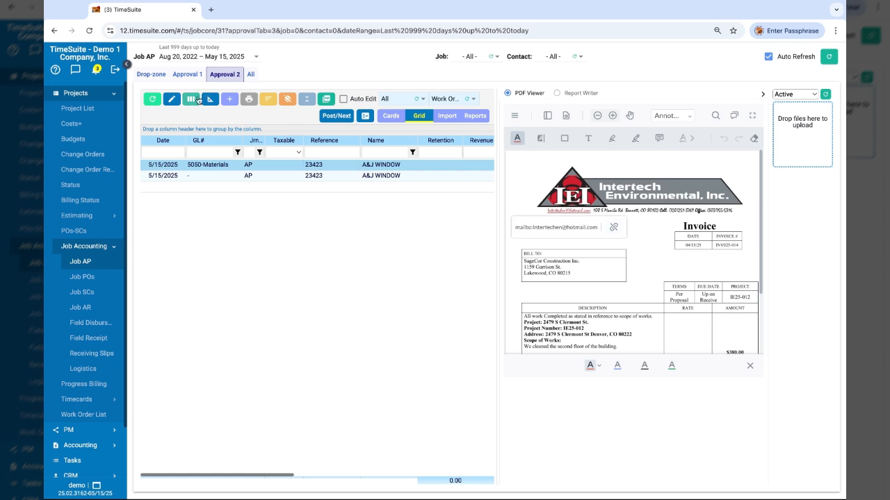
left_click(172, 101)
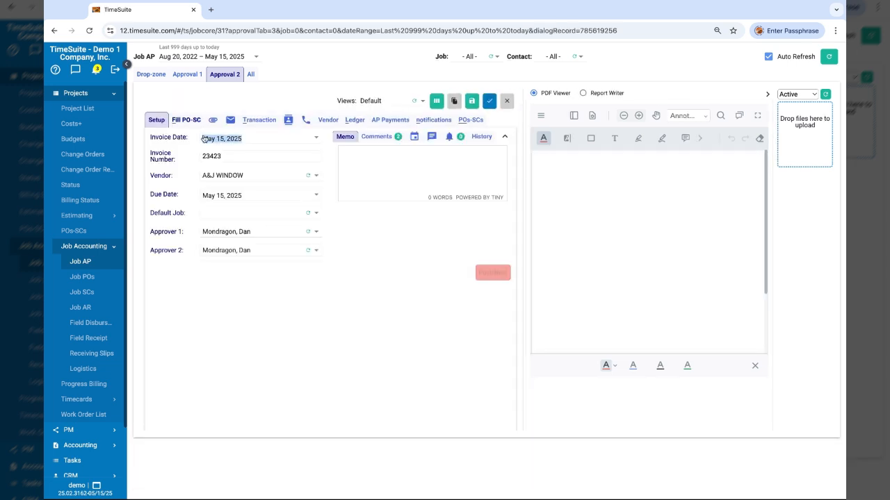
Review the invoice's notification history and comment emails at Approval 2
left_click(453, 139)
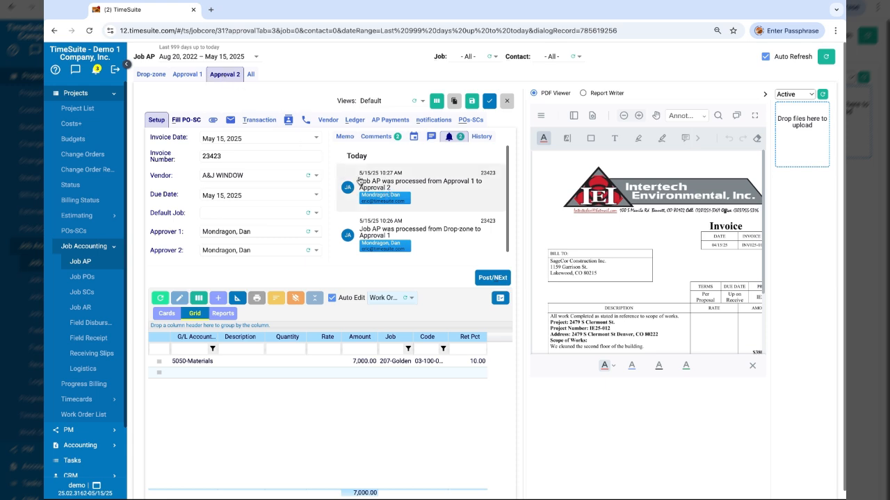
left_click(380, 138)
scroll(383, 203, "down", 2)
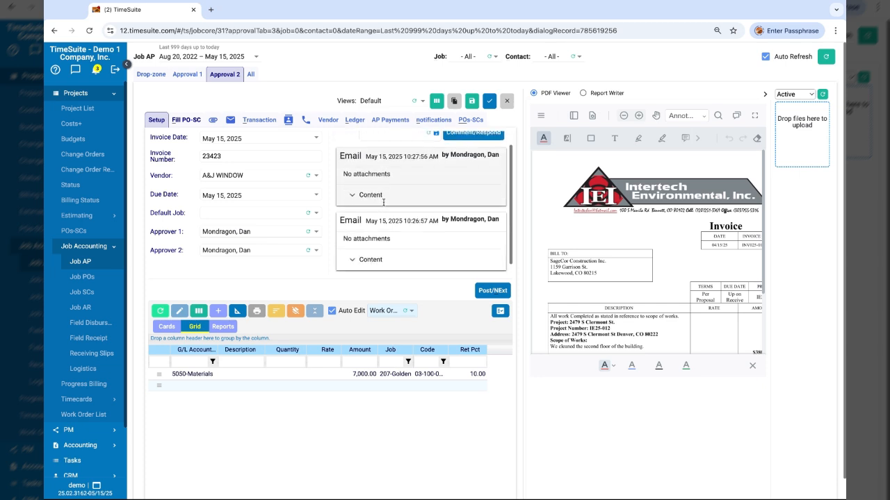
scroll(383, 203, "up", 2)
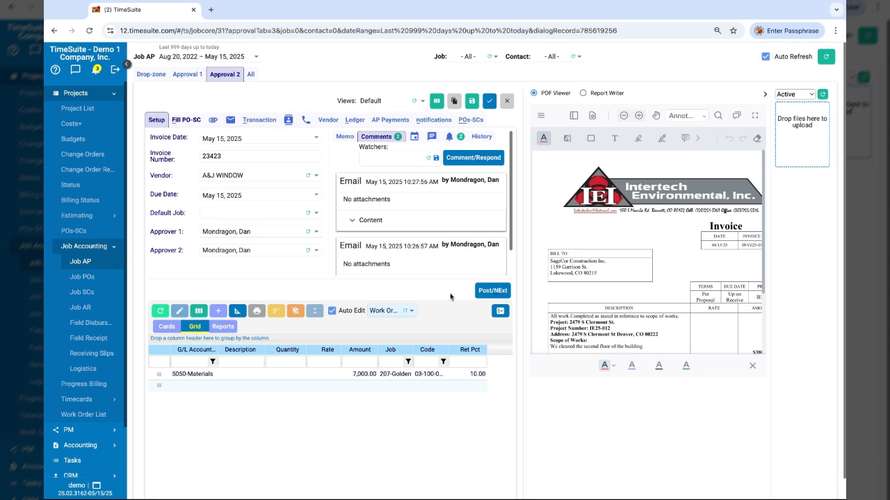
Post the invoice and switch to the list of all transactions
left_click(492, 293)
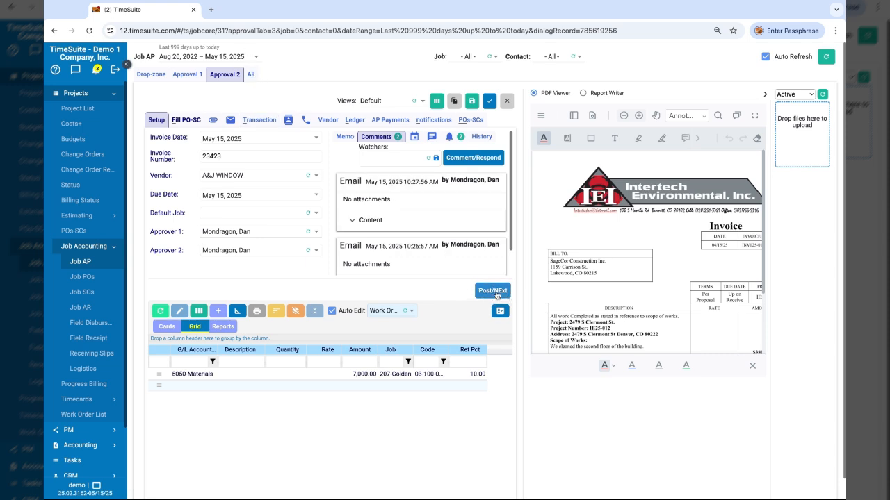
left_click(495, 293)
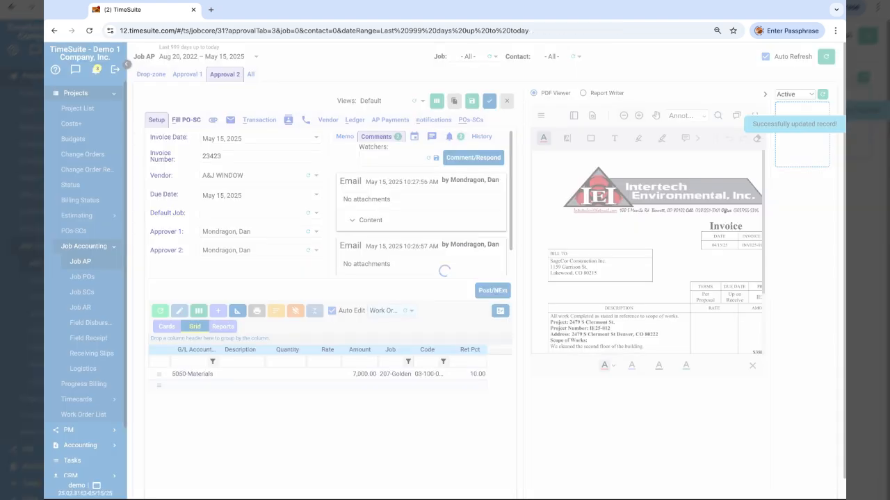
left_click(250, 74)
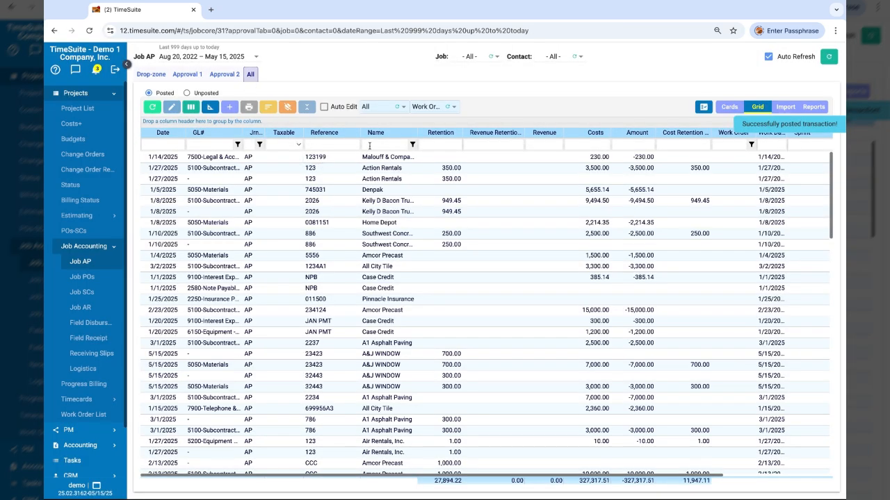
Filter the posted transactions by name for a&j
left_click(370, 145)
type("a&j")
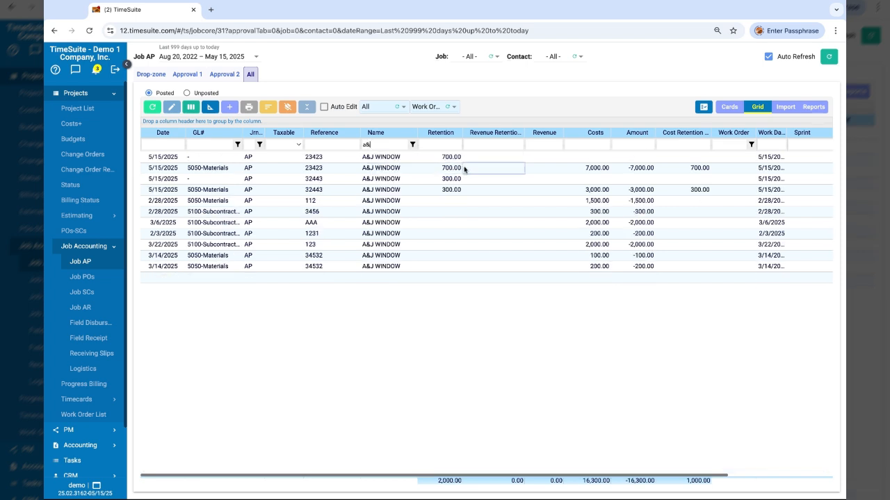
left_click(493, 169)
View the filtered transactions as cards with their attached invoice images, then switch to the grid
left_click(730, 106)
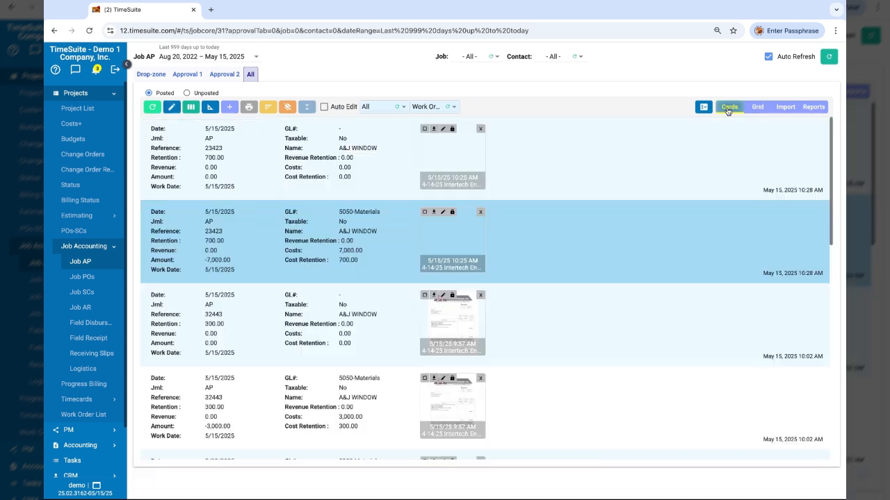
left_click(450, 242)
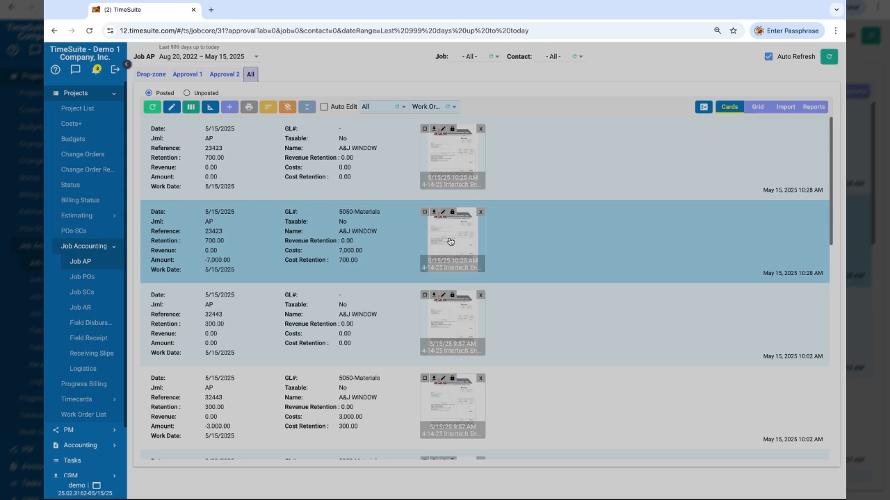
left_click(450, 242)
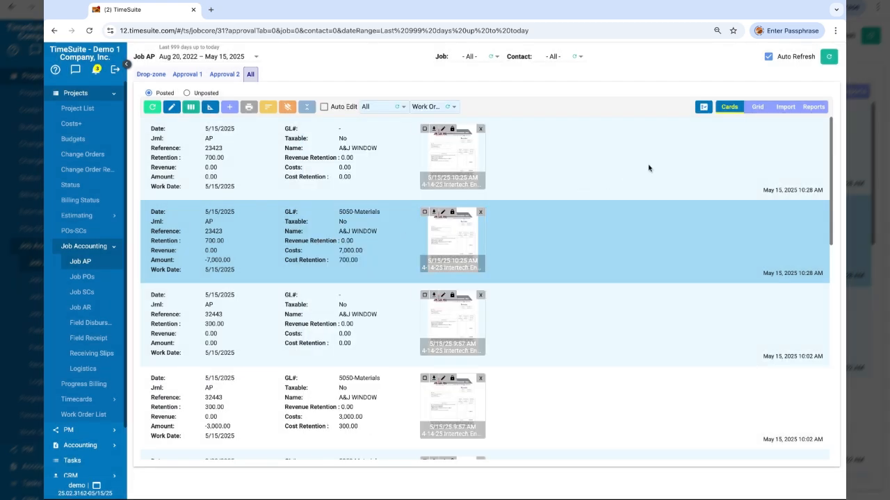
left_click(757, 108)
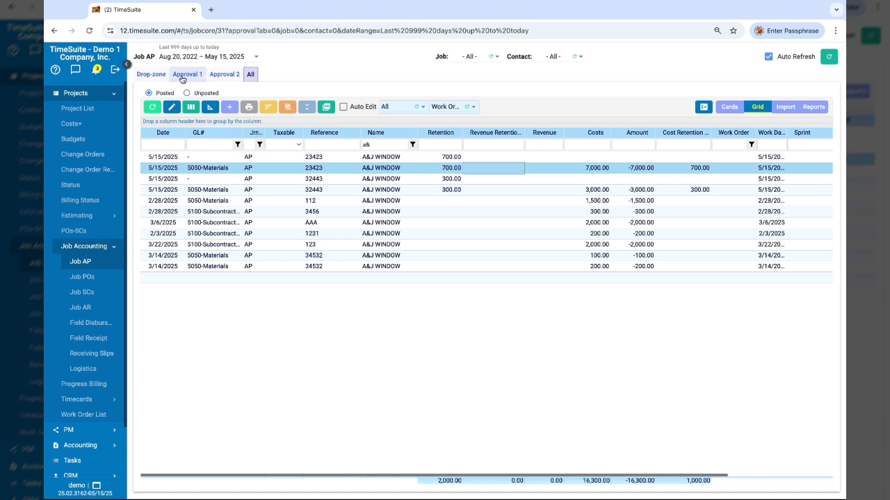
Open the Preferences page under the Utilities setup
left_click(161, 77)
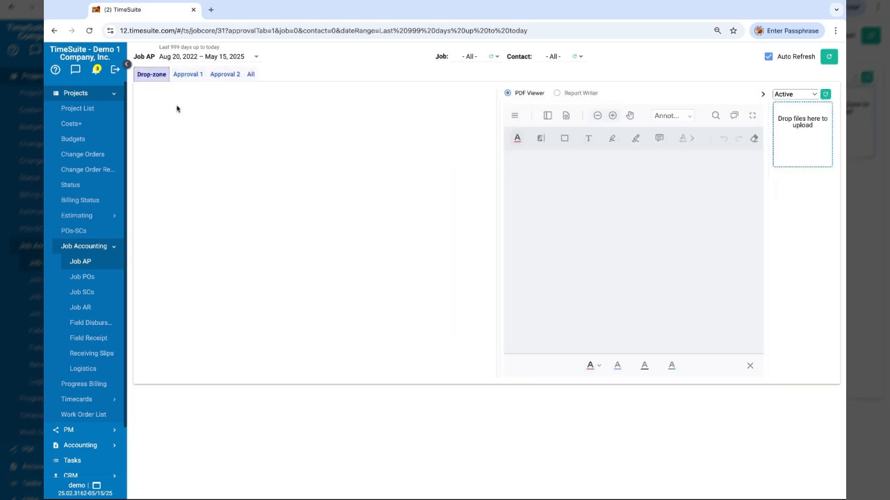
left_click(187, 73)
left_click(110, 247)
left_click(74, 399)
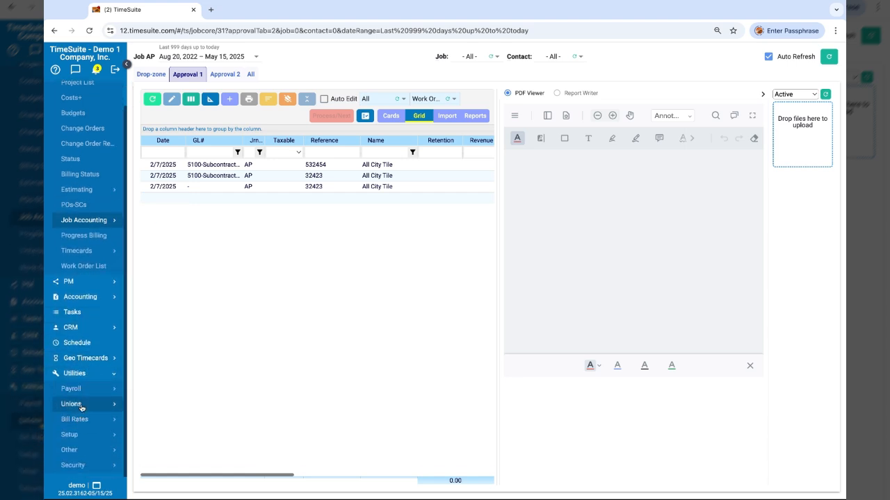
left_click(76, 436)
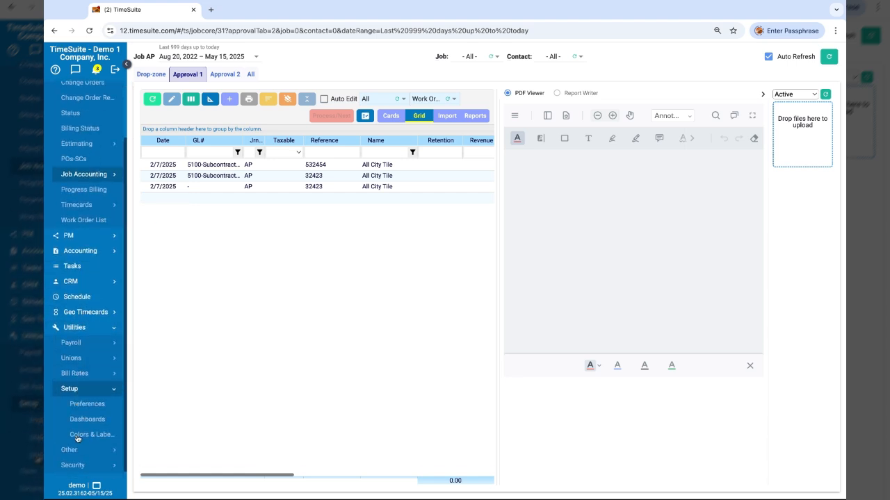
left_click(86, 404)
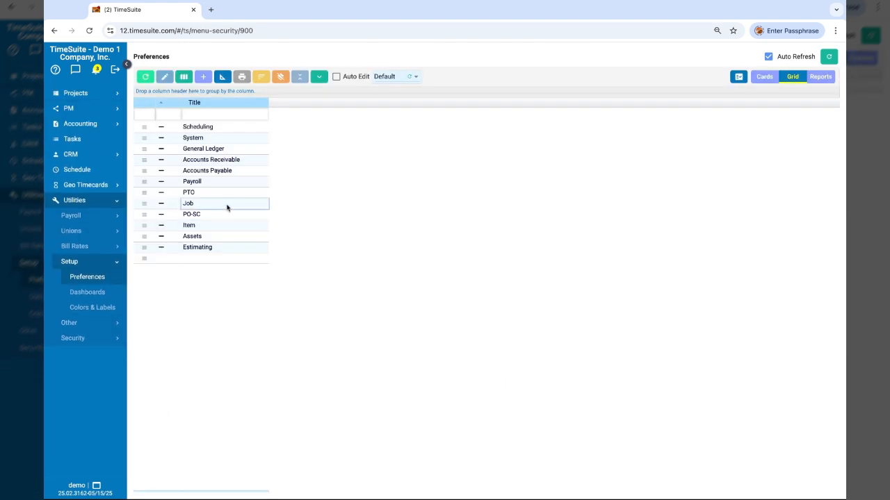
Open the Accounts Payable preferences, review the invoice Approvals options, and close without saving
left_click(210, 173)
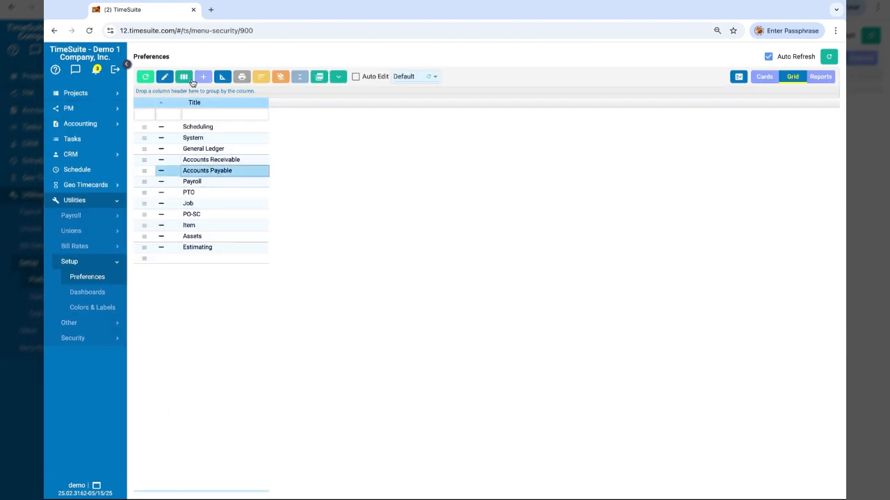
left_click(166, 77)
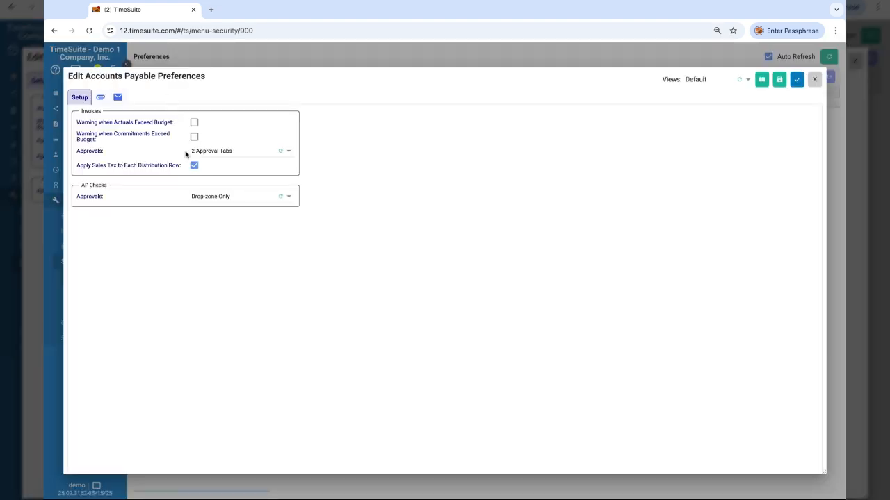
left_click(210, 153)
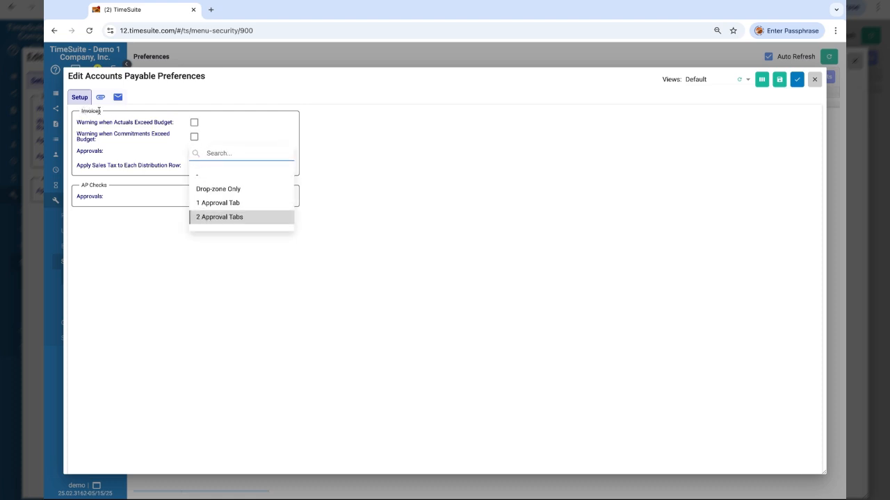
left_click(215, 218)
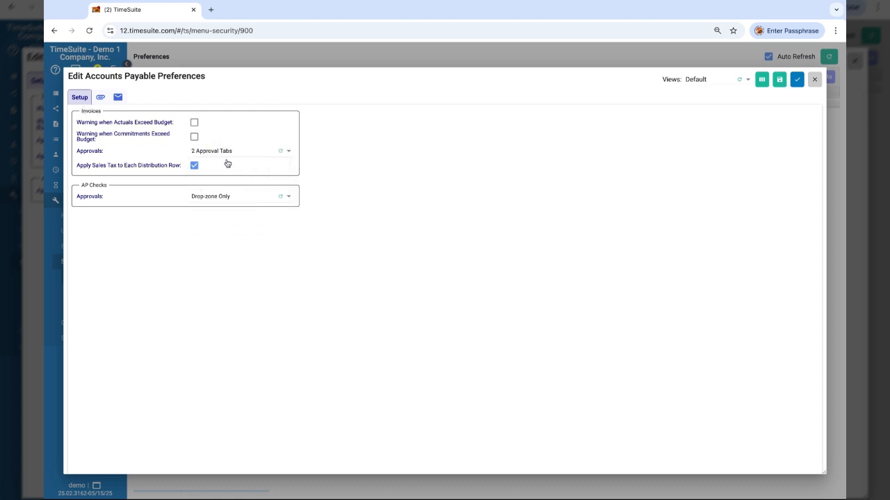
left_click(814, 82)
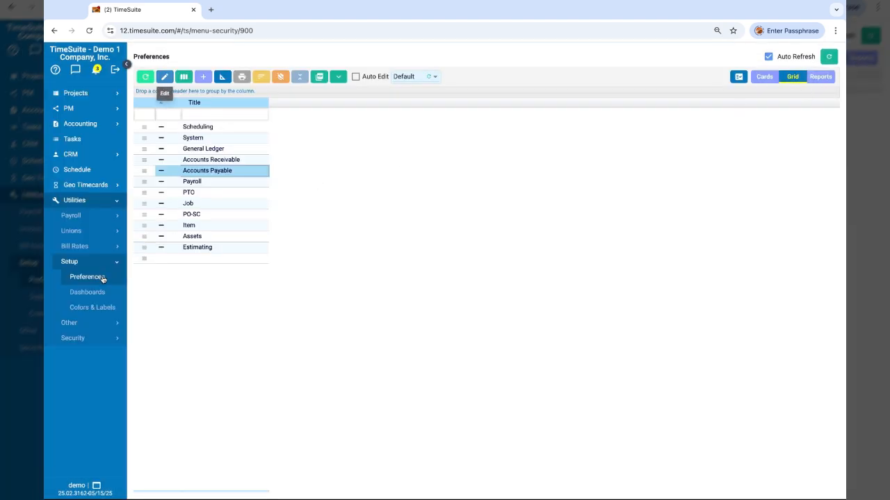
In Security Roles, edit the AP Approval role, add AP to its email rights, and save it
left_click(82, 339)
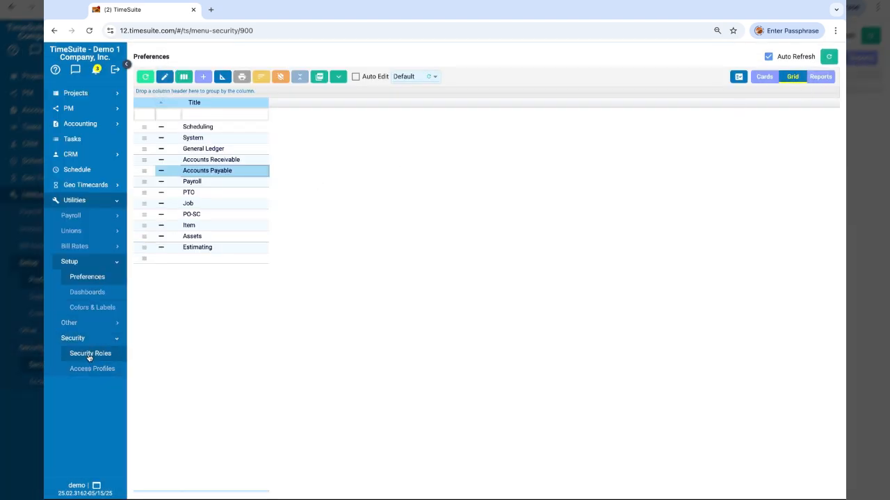
left_click(89, 354)
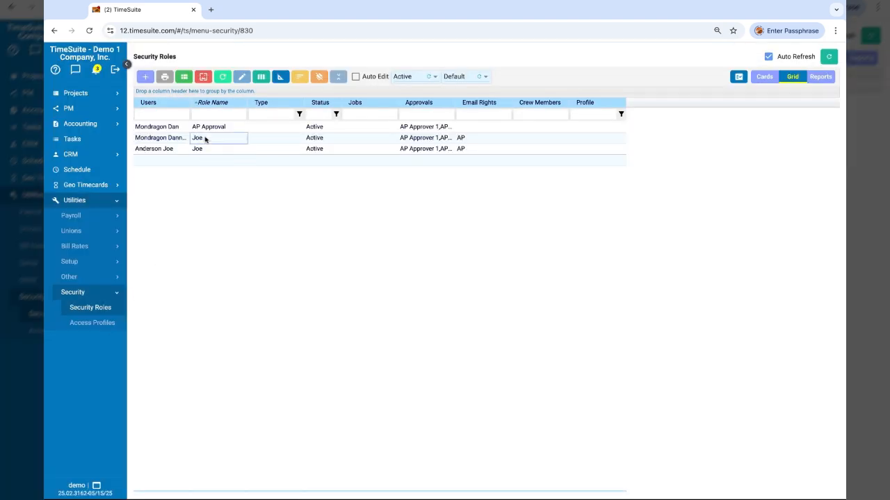
left_click(215, 129)
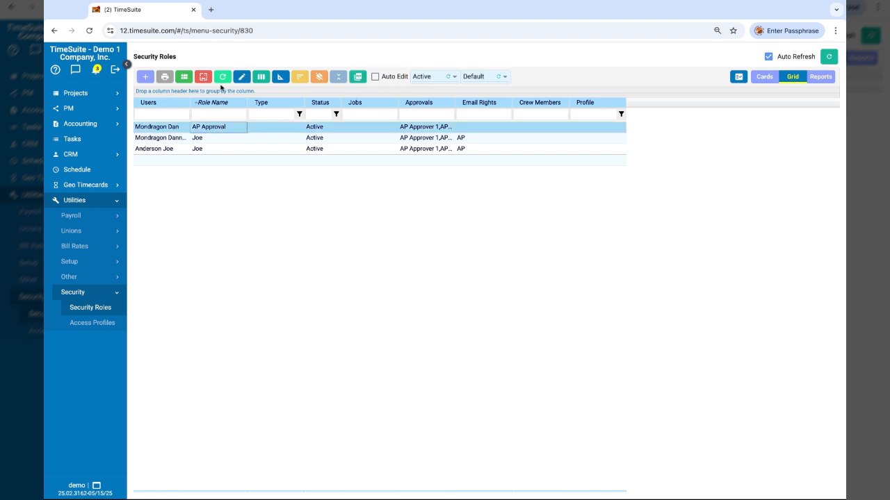
left_click(241, 76)
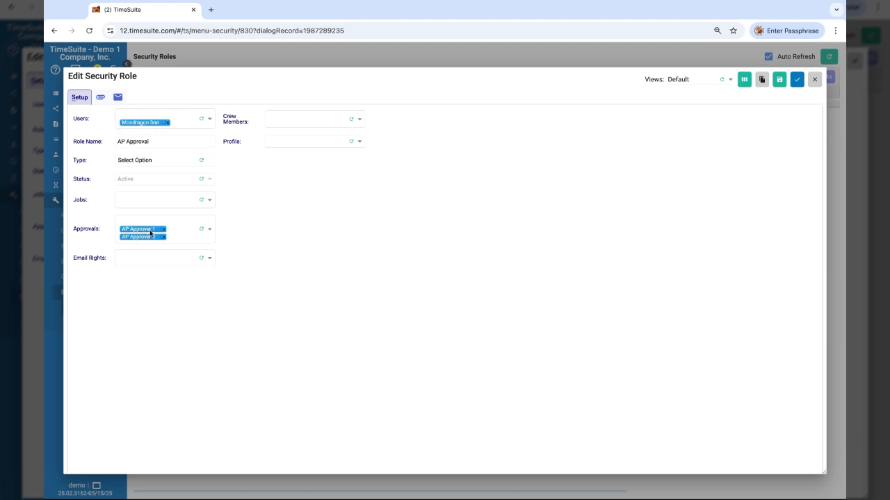
left_click(177, 225)
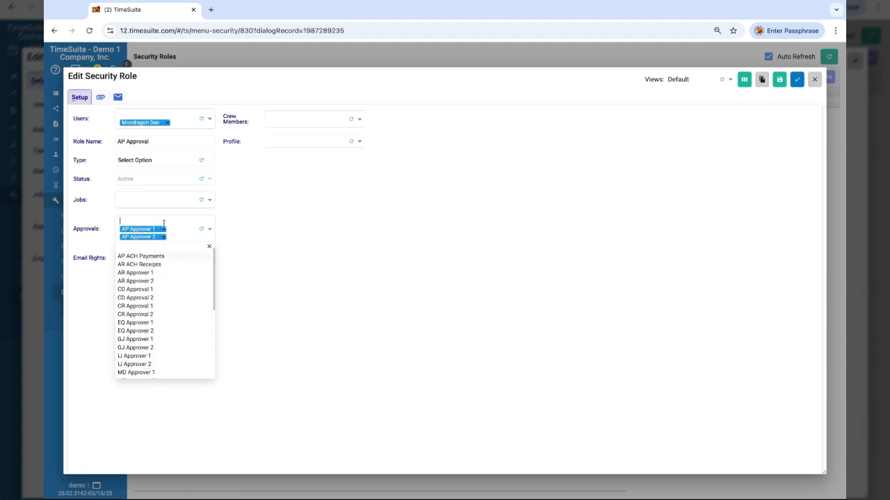
left_click(171, 218)
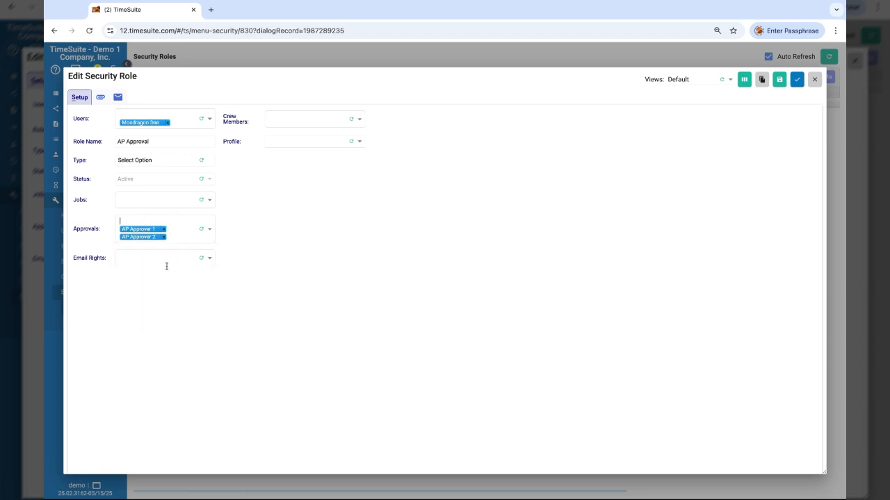
left_click(168, 259)
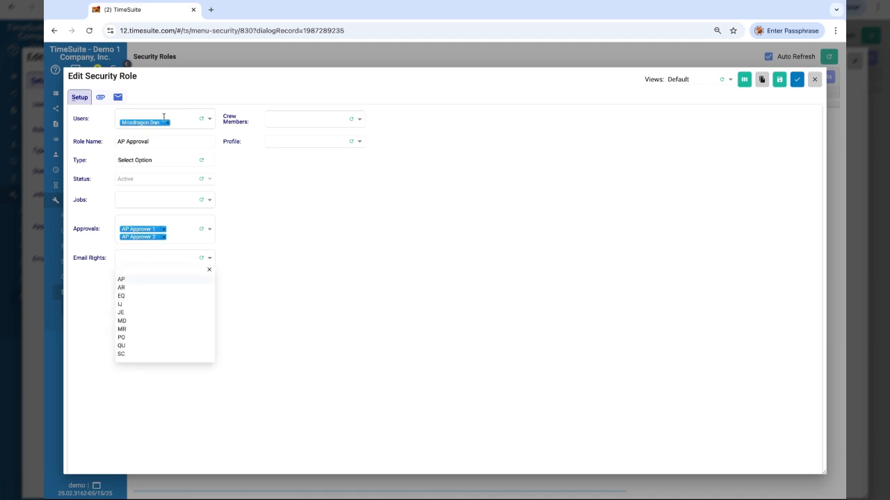
left_click(122, 279)
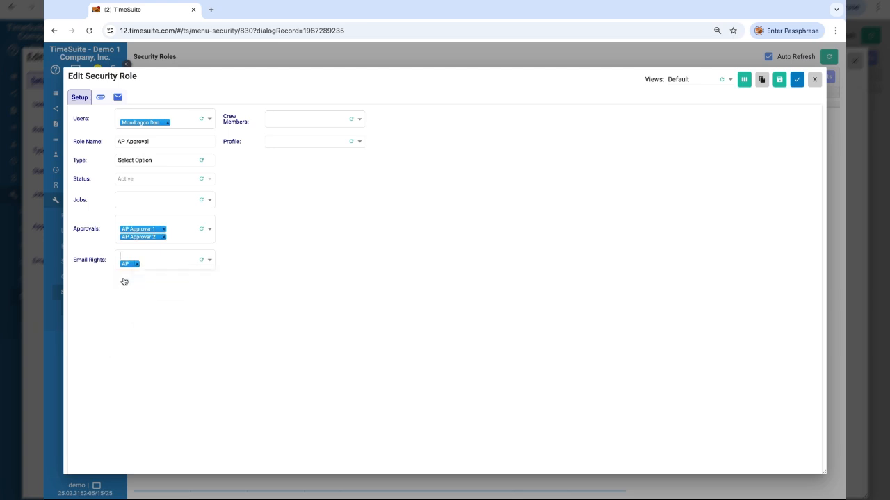
left_click(797, 79)
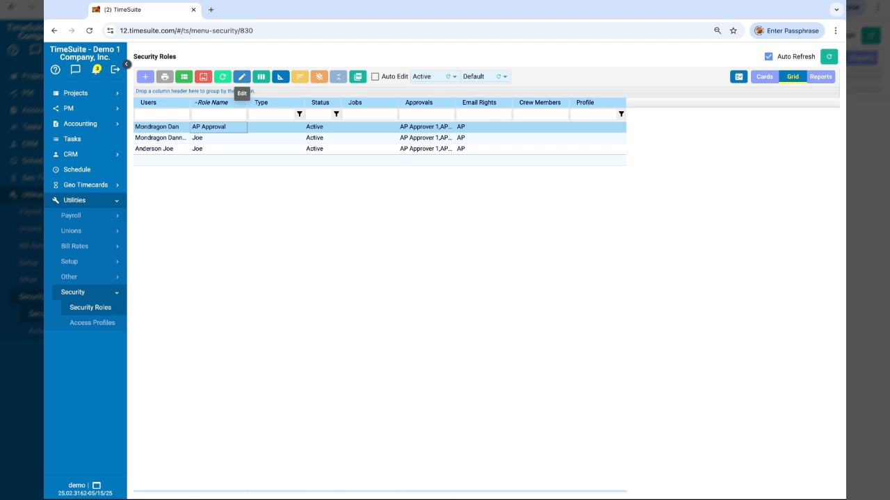
Select the second security role in the list for editing
left_click(208, 143)
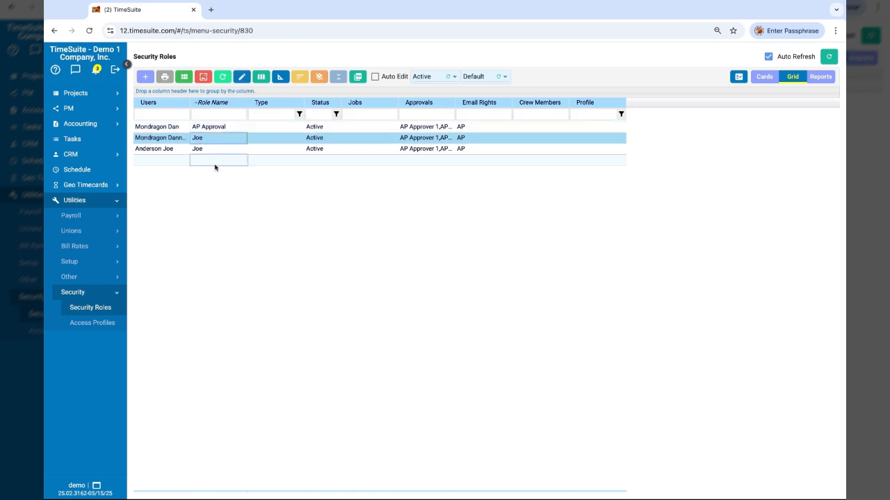